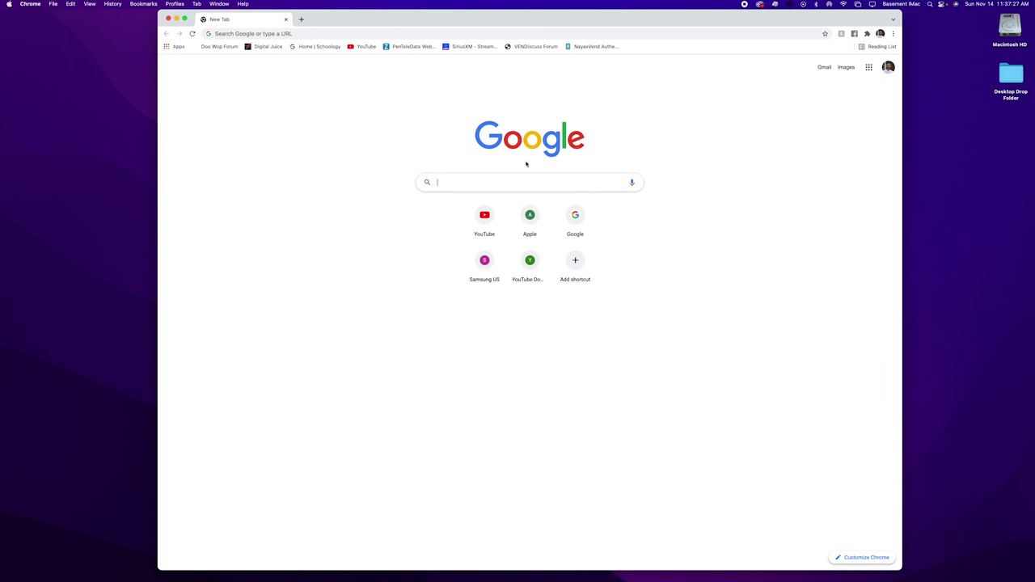
- Search Google Images for 'cherry vanilla coke label'
{"action": "type", "text": "cherry"}
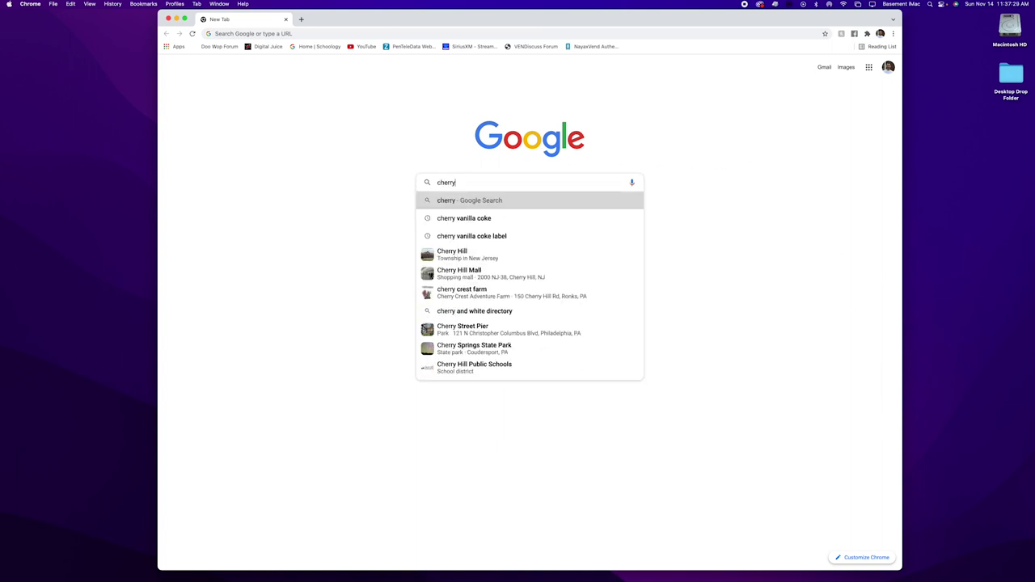
{"action": "type", "text": " van"}
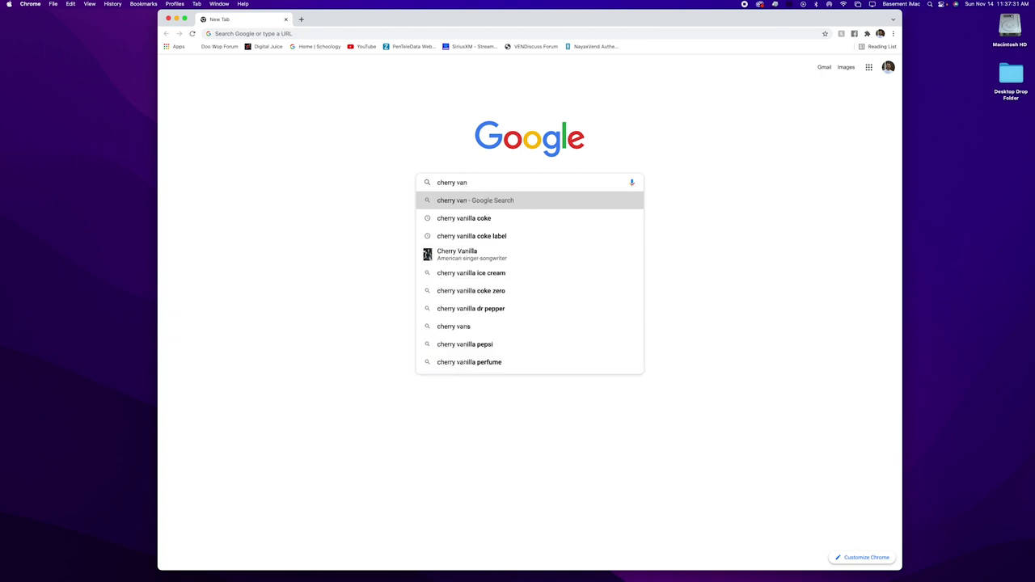
{"action": "key", "text": "Down"}
{"action": "key", "text": "Down"}
{"action": "key", "text": "Return"}
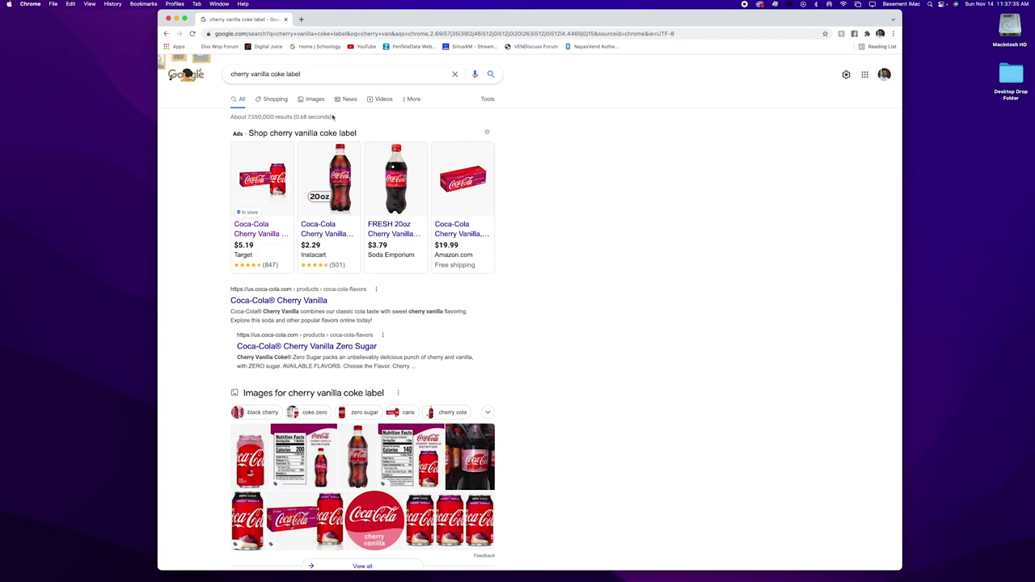
{"action": "left_click", "coordinate": [319, 104]}
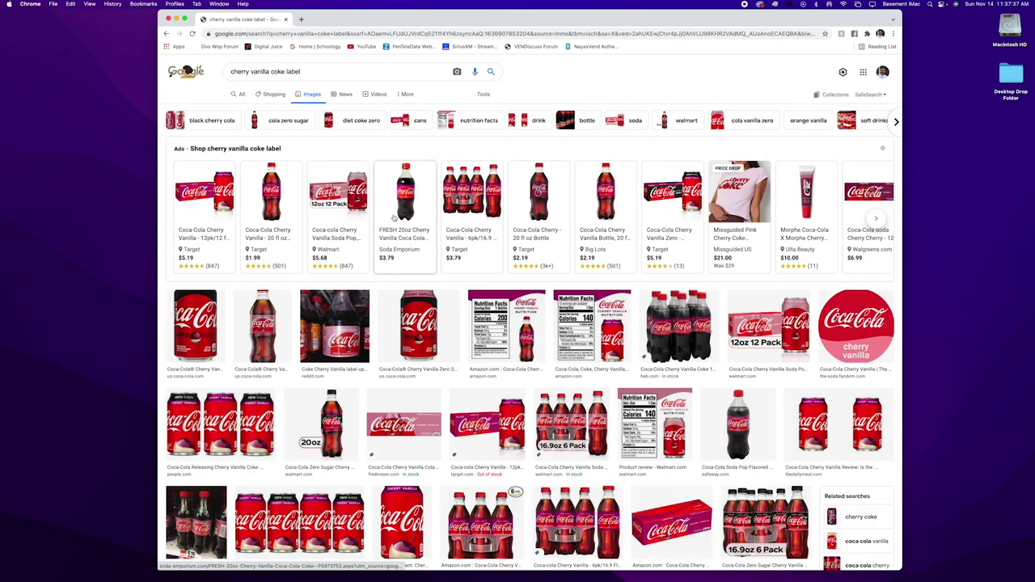
- Open a large preview of the Fred Meyer Cherry Vanilla 12-pack image
{"action": "scroll", "coordinate": [782, 277], "scroll_direction": "down", "scroll_amount": 2}
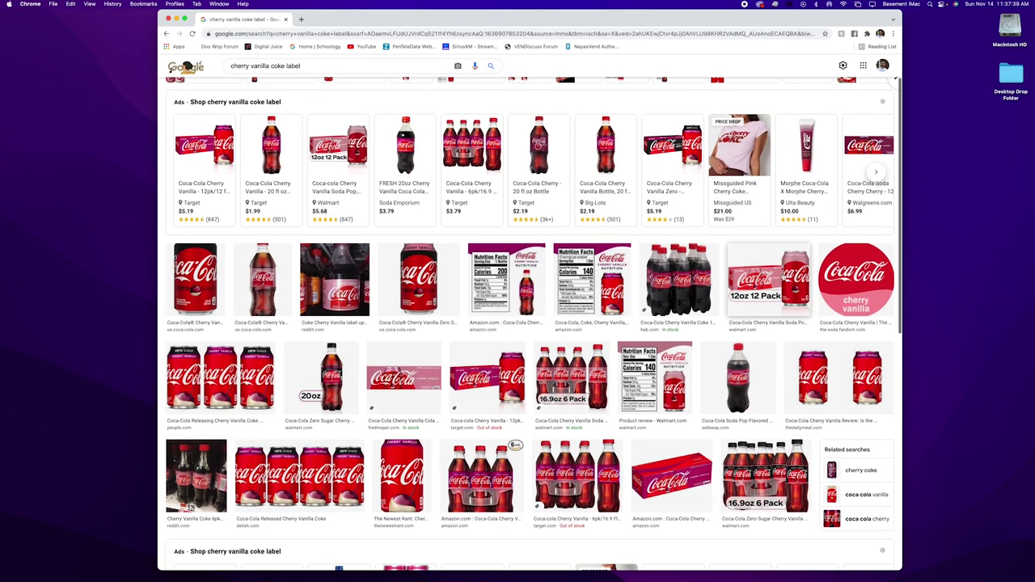
{"action": "scroll", "coordinate": [607, 453], "scroll_direction": "down", "scroll_amount": 4}
{"action": "scroll", "coordinate": [606, 494], "scroll_direction": "up", "scroll_amount": 2}
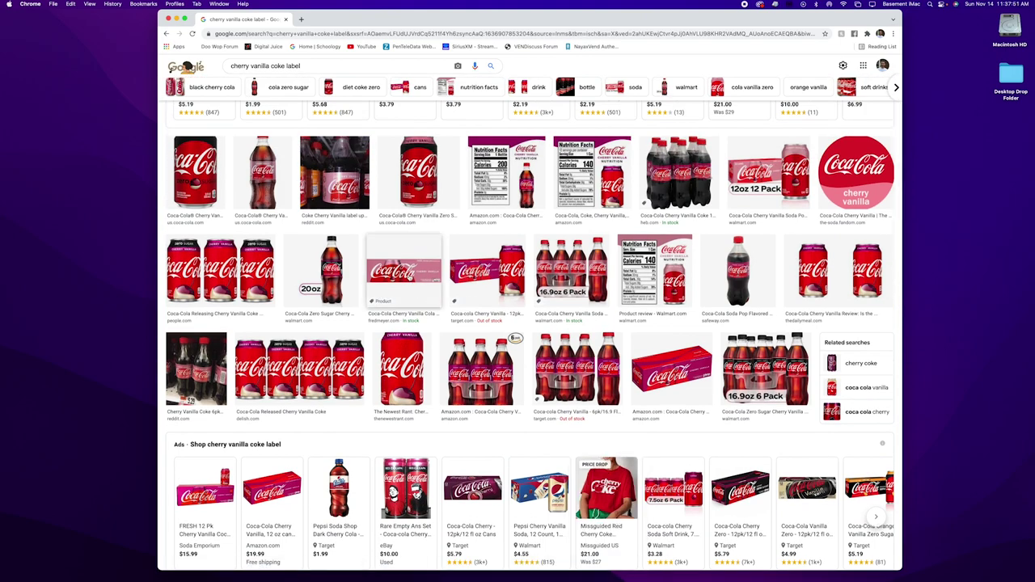
{"action": "left_click", "coordinate": [405, 274]}
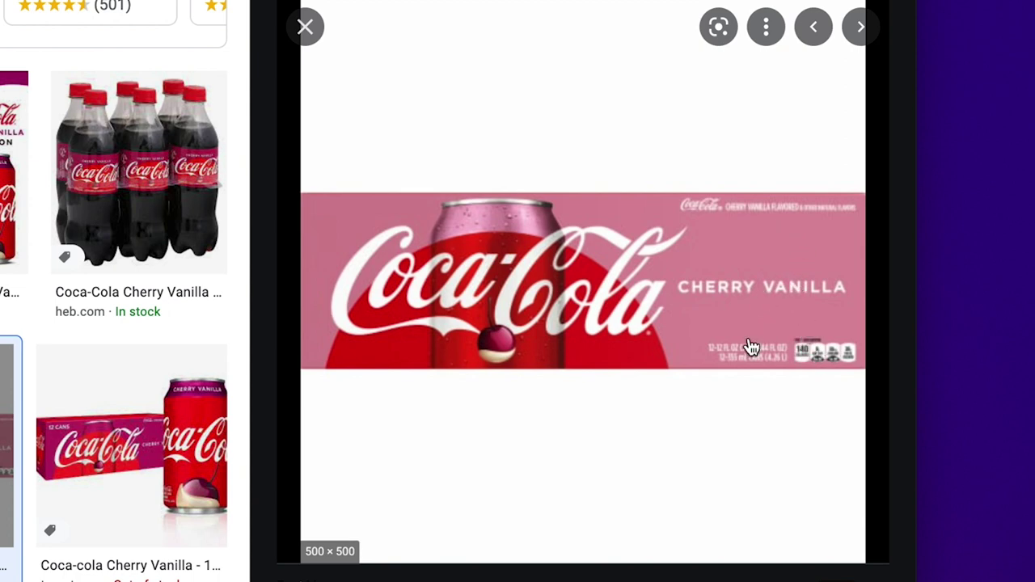
- Save the preview image as cherryvanilladownload.jpeg in the Flavor Strips folder
{"action": "right_click", "coordinate": [668, 313]}
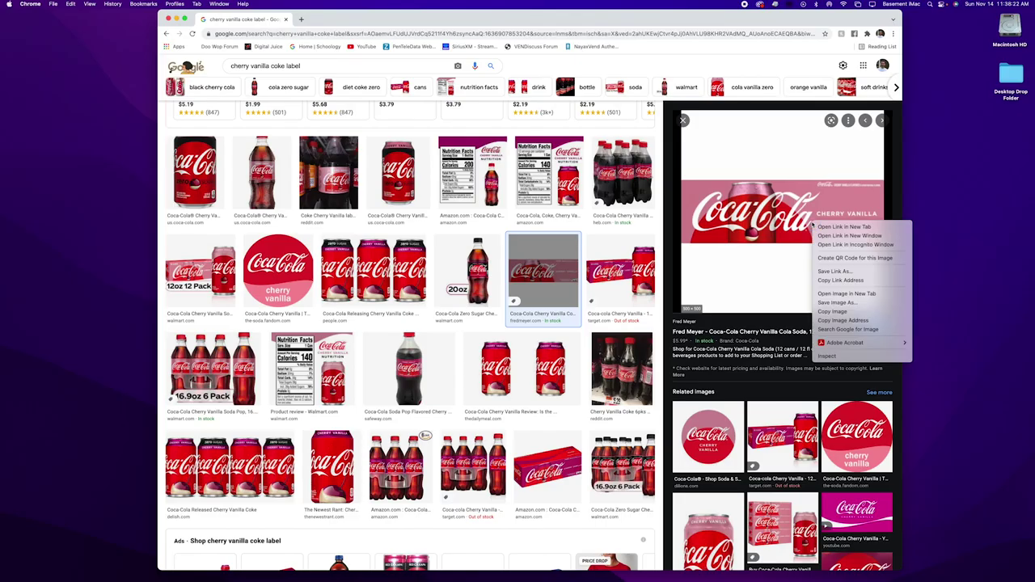
{"action": "left_click", "coordinate": [852, 302]}
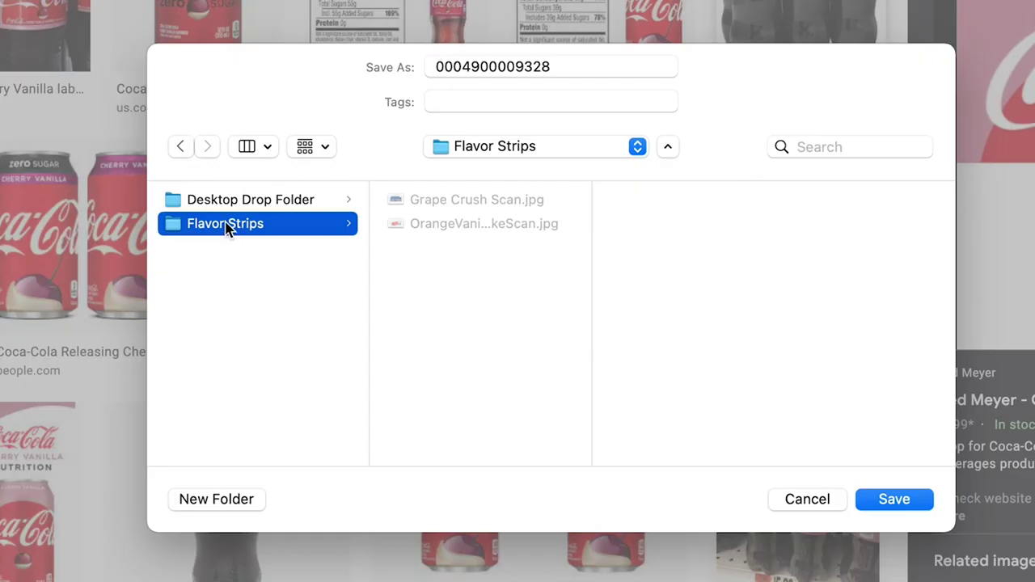
{"action": "key", "text": "Tab"}
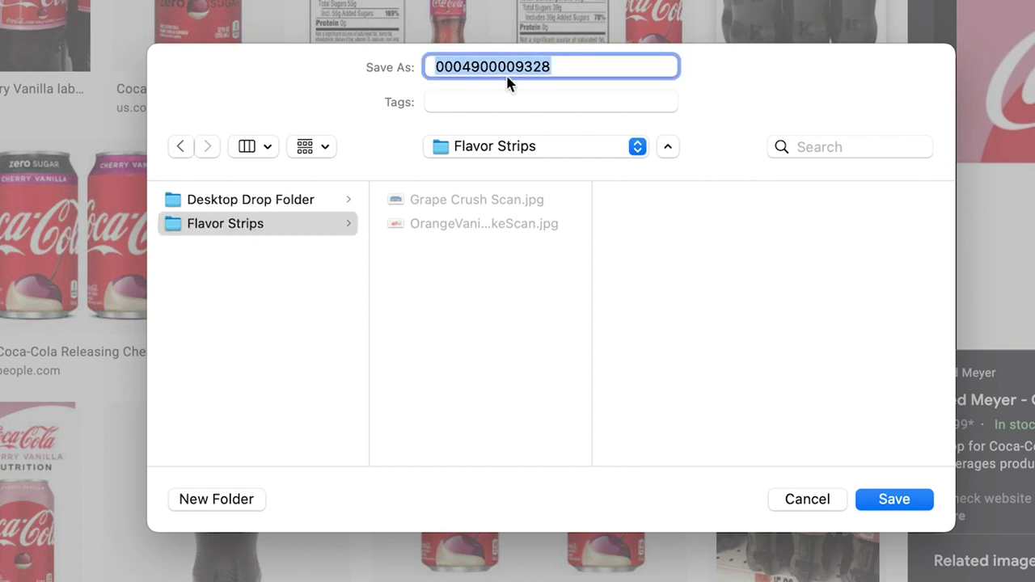
{"action": "type", "text": "cherryvan"}
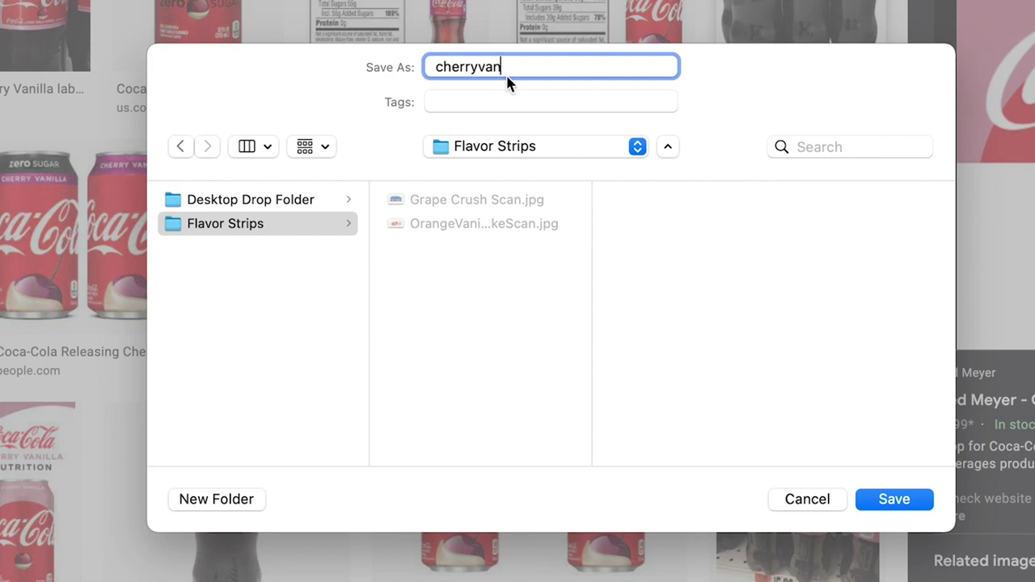
{"action": "type", "text": "illadownload"}
{"action": "left_click", "coordinate": [889, 502]}
{"action": "scroll", "coordinate": [885, 493], "scroll_direction": "down", "scroll_amount": 1}
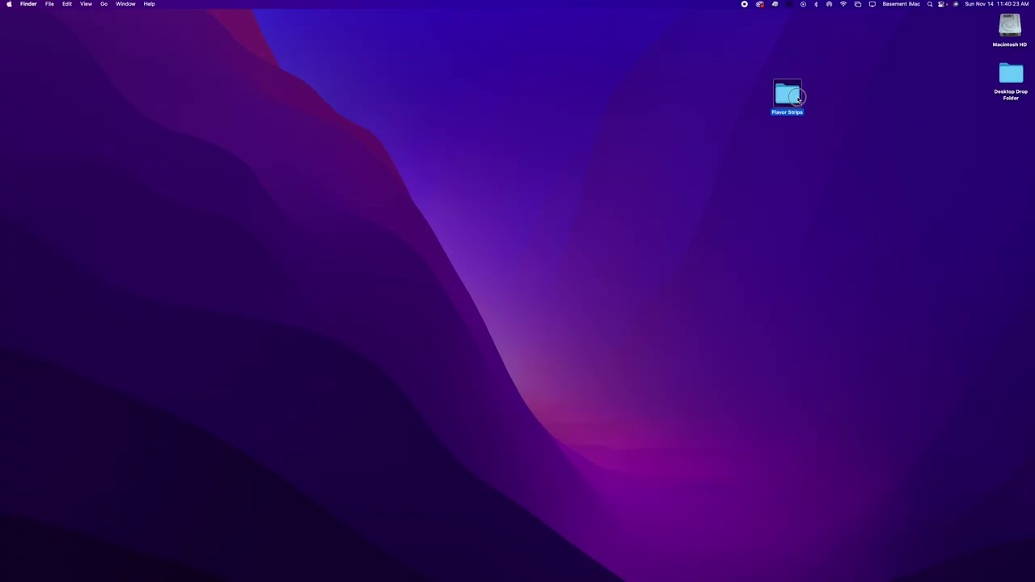
- Open Flavor Strips with a wider column and preview Grape Crush Scan.jpg and OrangeVanillaCokeScan.jpg
{"action": "double_click", "coordinate": [786, 95]}
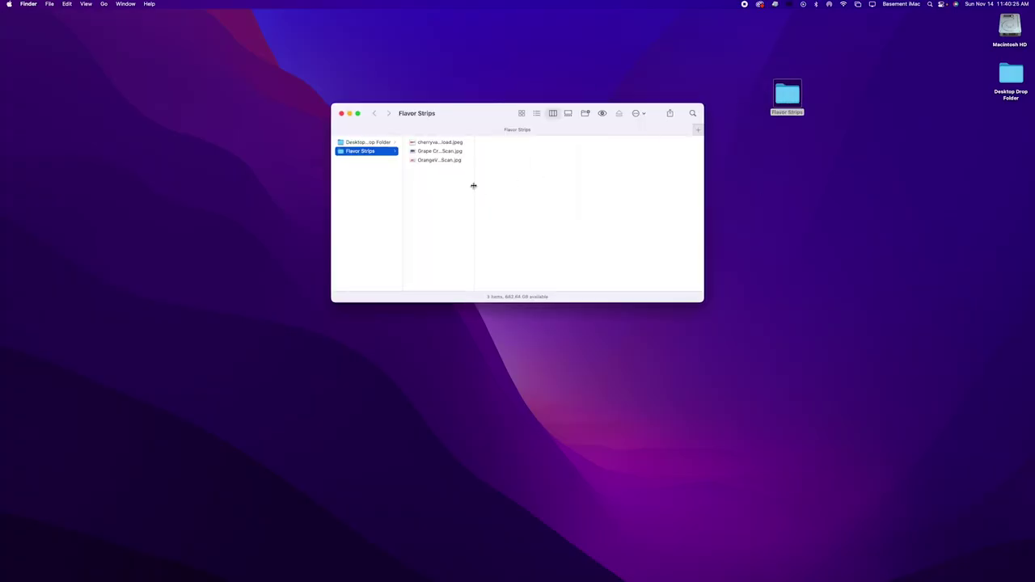
{"action": "left_click_drag", "start_coordinate": [473, 185], "coordinate": [538, 187]}
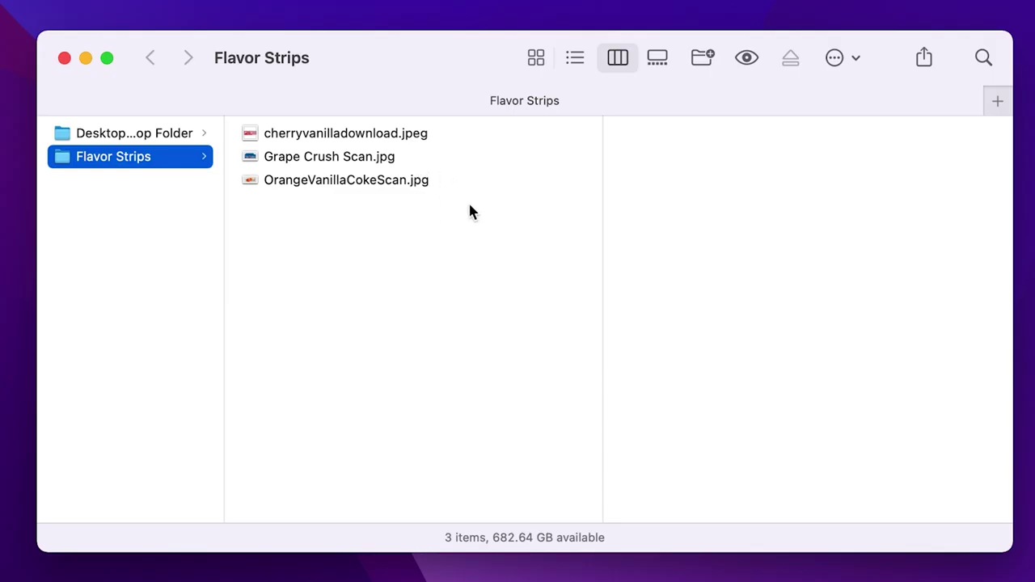
{"action": "left_click", "coordinate": [317, 158]}
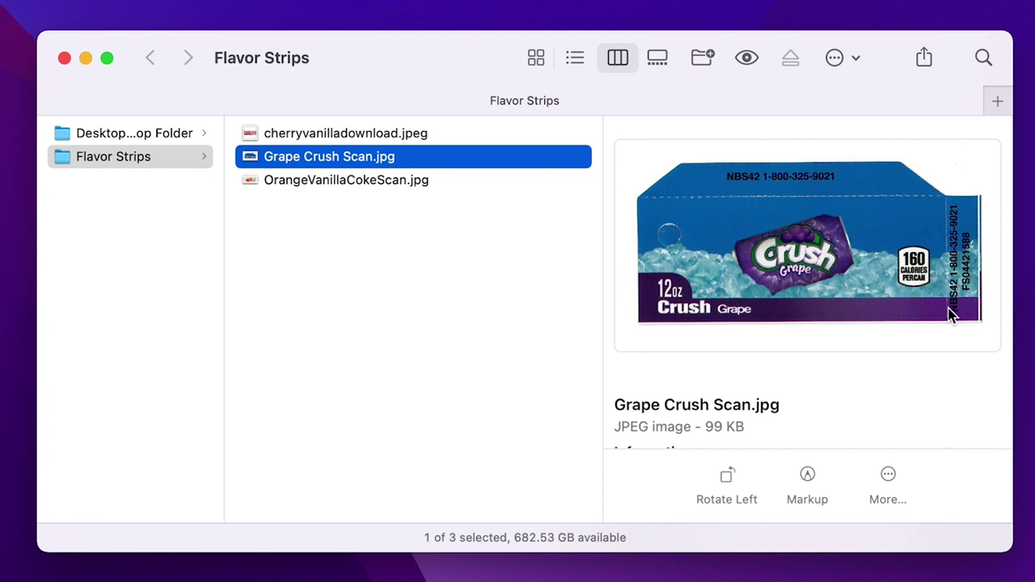
{"action": "key", "text": "Down"}
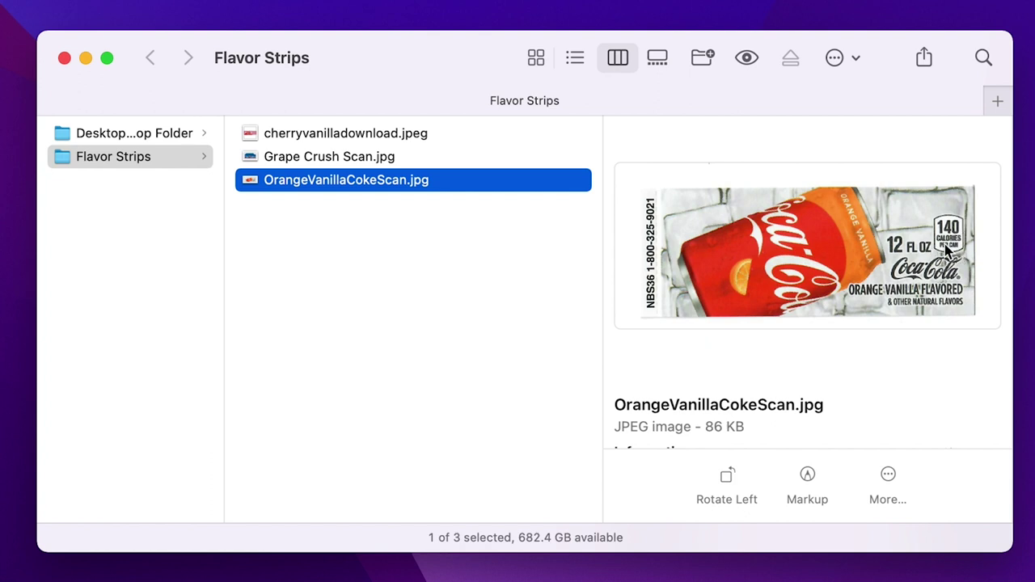
{"action": "left_click", "coordinate": [402, 158]}
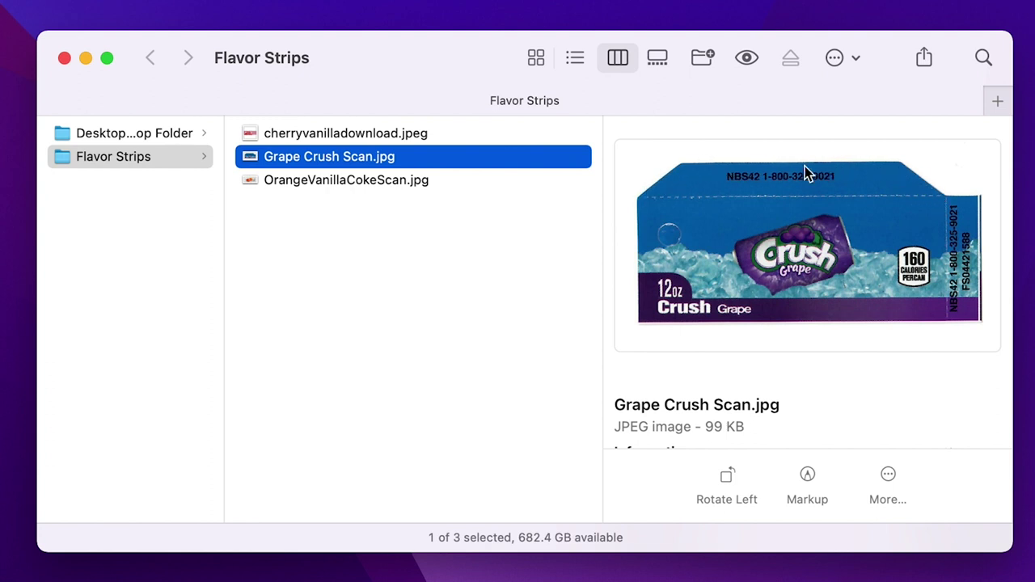
{"action": "left_click_drag", "start_coordinate": [868, 183], "coordinate": [841, 49]}
{"action": "left_click", "coordinate": [295, 179]}
{"action": "left_click", "coordinate": [296, 157]}
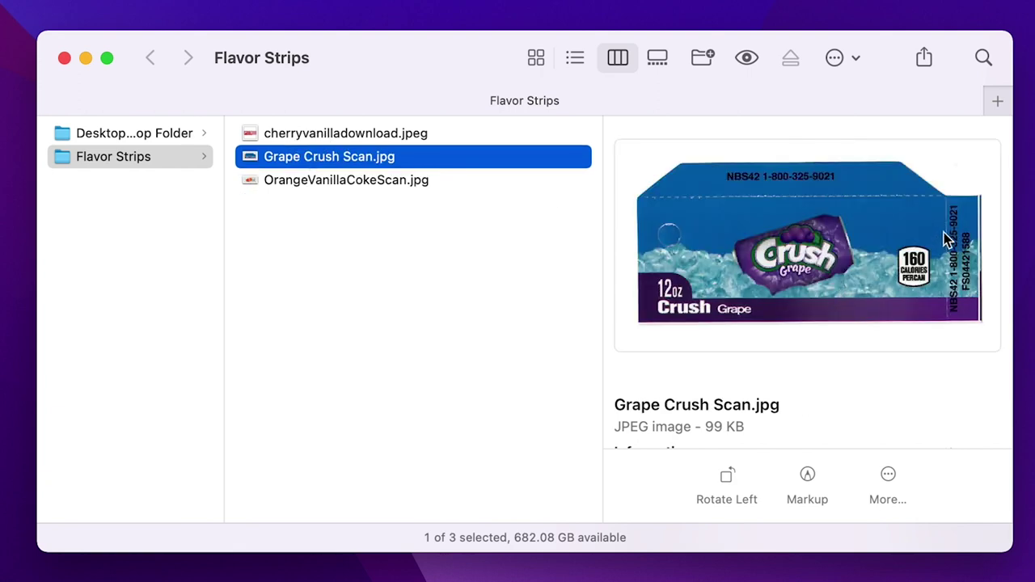
- Open Grape Crush Scan.jpg in Adobe Photoshop 2021
{"action": "right_click", "coordinate": [316, 162]}
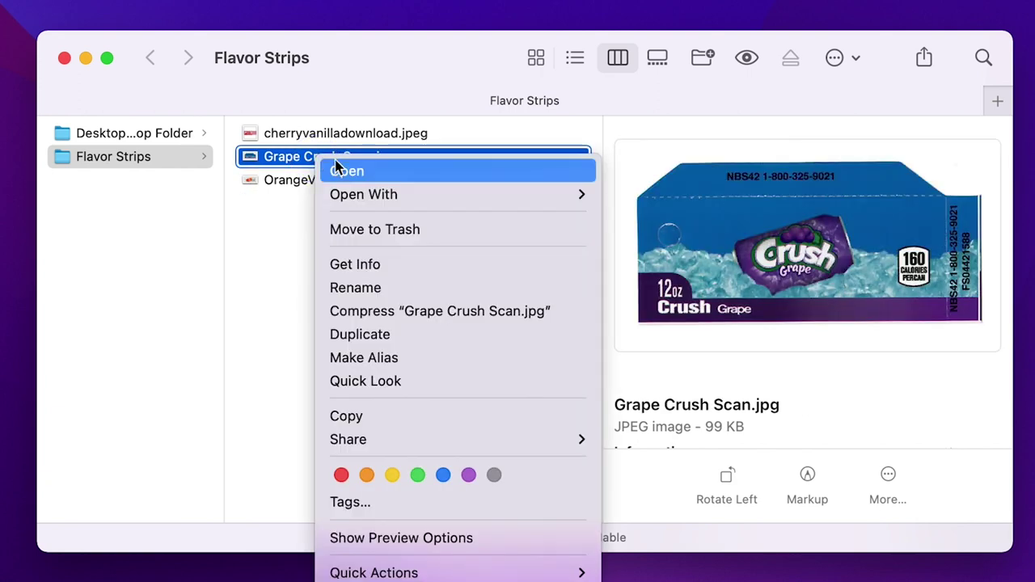
{"action": "mouse_move", "coordinate": [418, 191]}
{"action": "left_click", "coordinate": [776, 251]}
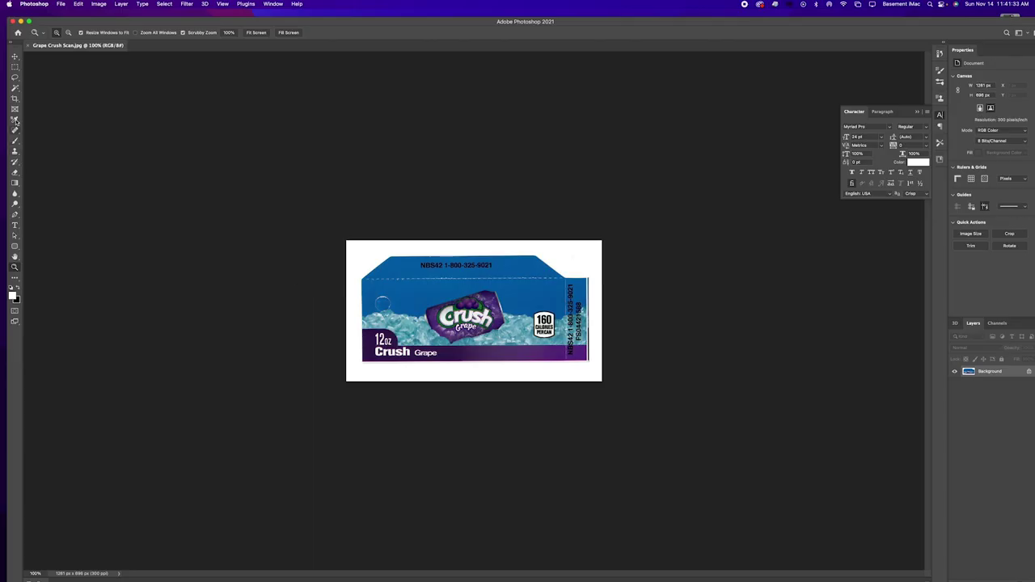
- Crop off the white margin with a slight straightening rotation, leaving a 1112×524 px strip
{"action": "left_click", "coordinate": [15, 100]}
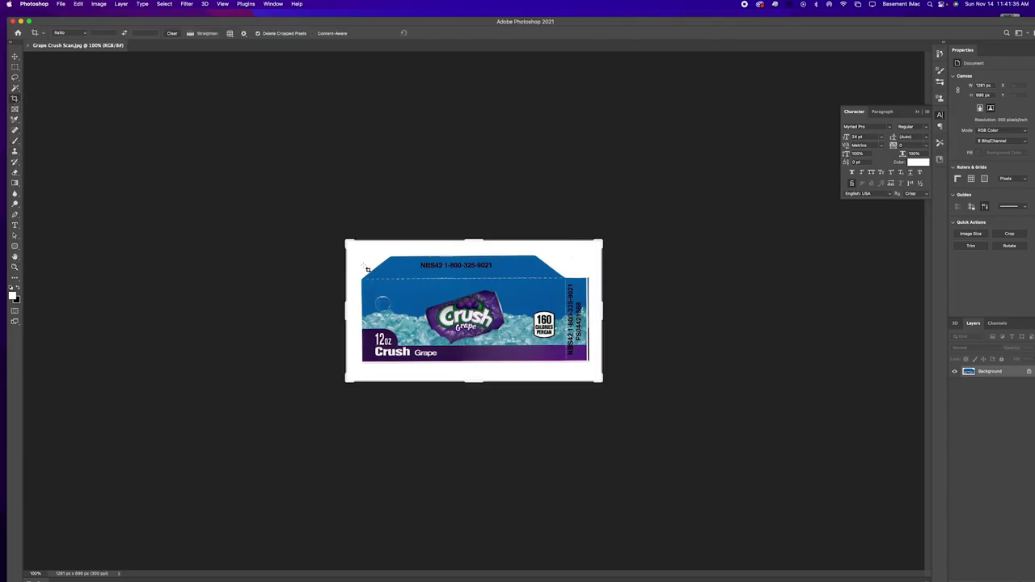
{"action": "left_click_drag", "start_coordinate": [480, 237], "coordinate": [477, 258]}
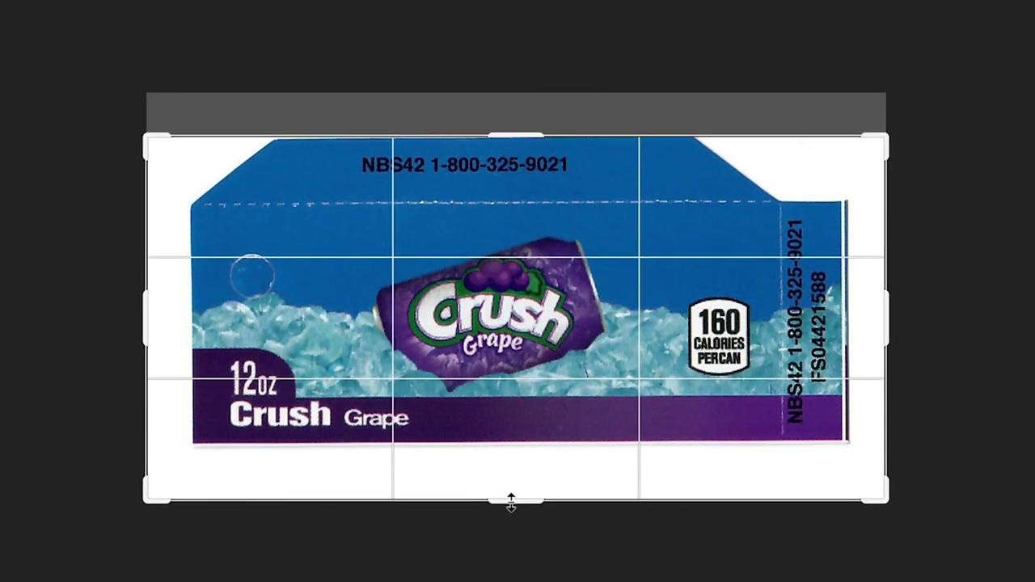
{"action": "left_click_drag", "start_coordinate": [511, 501], "coordinate": [530, 473]}
{"action": "left_click_drag", "start_coordinate": [883, 319], "coordinate": [884, 292]}
{"action": "left_click_drag", "start_coordinate": [155, 314], "coordinate": [173, 316]}
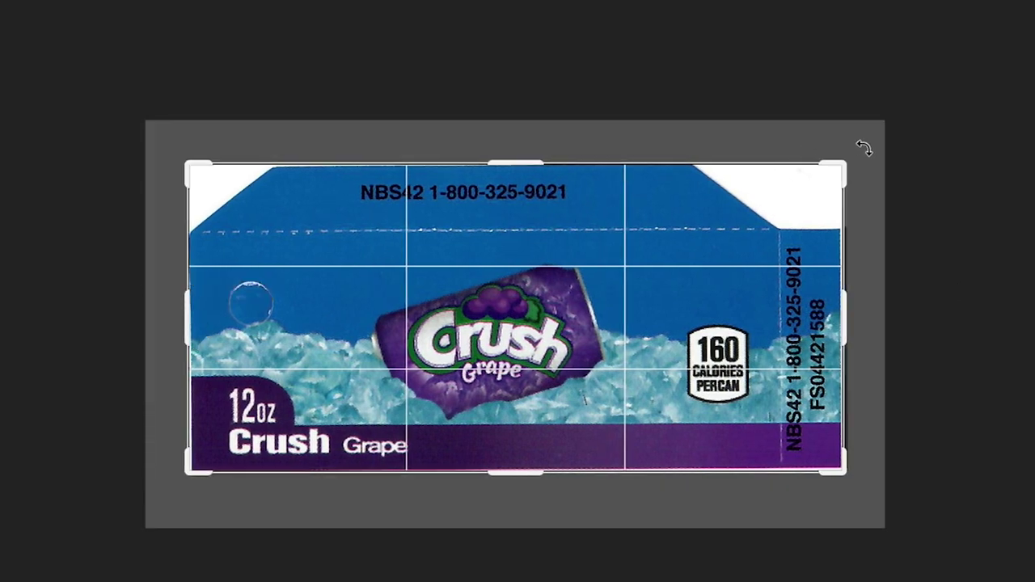
{"action": "left_click_drag", "start_coordinate": [863, 148], "coordinate": [859, 146]}
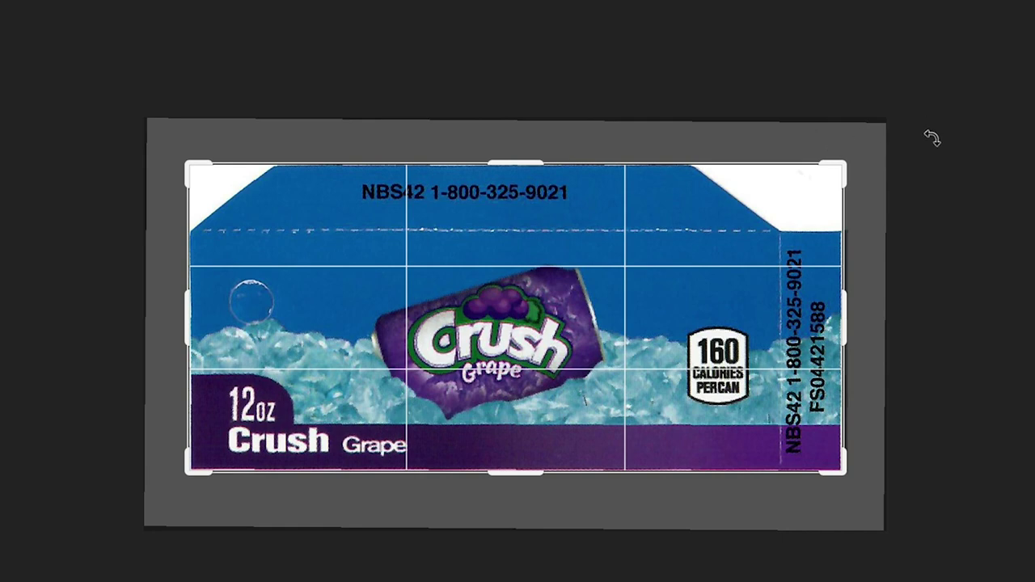
{"action": "left_click_drag", "start_coordinate": [187, 315], "coordinate": [190, 315]}
{"action": "key", "text": "Return"}
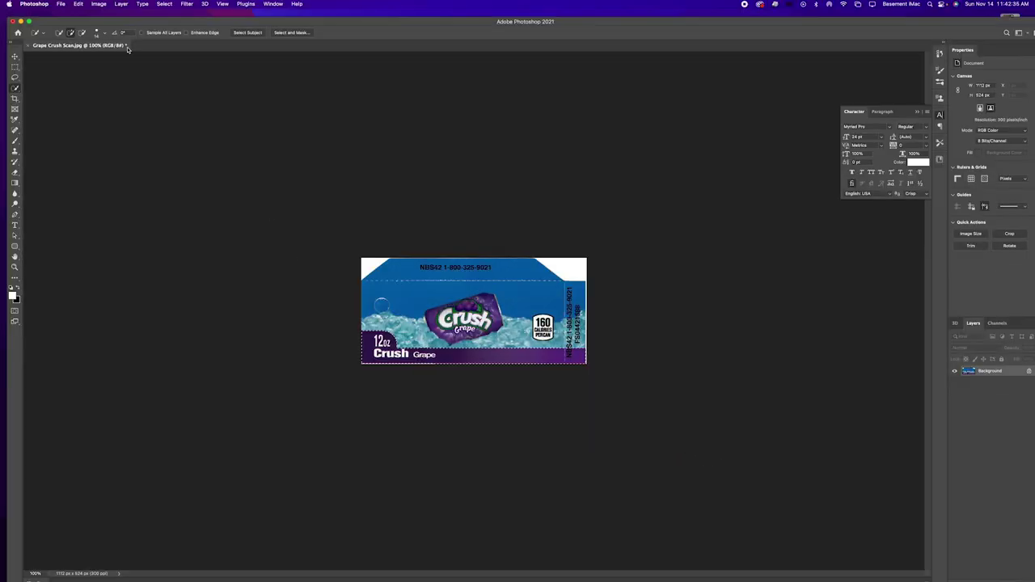
- Cut the purple 12oz Crush band onto Layer 1 via Layer Via Cut, checking it by toggling Background
{"action": "left_click", "coordinate": [121, 4]}
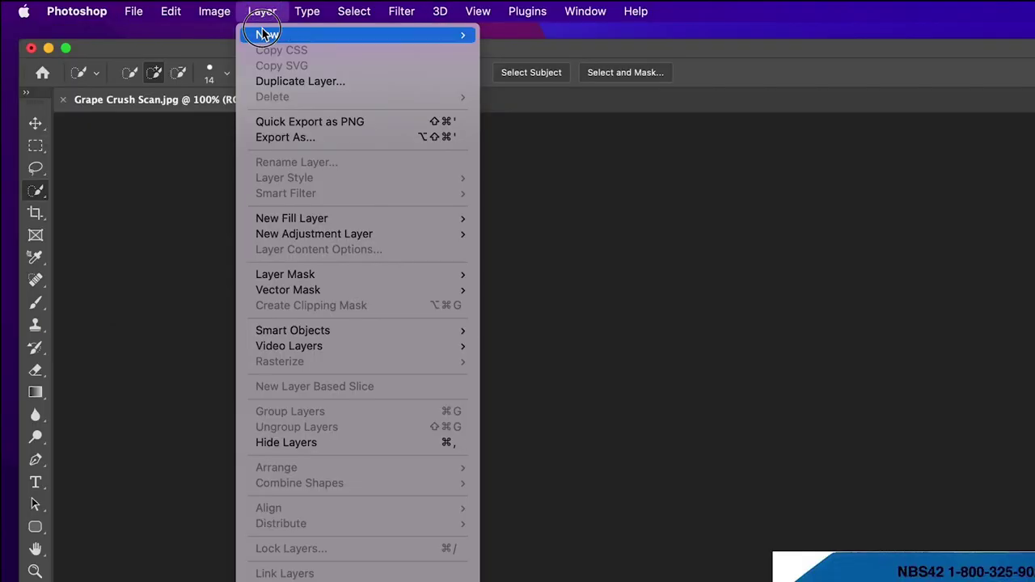
{"action": "mouse_move", "coordinate": [124, 16]}
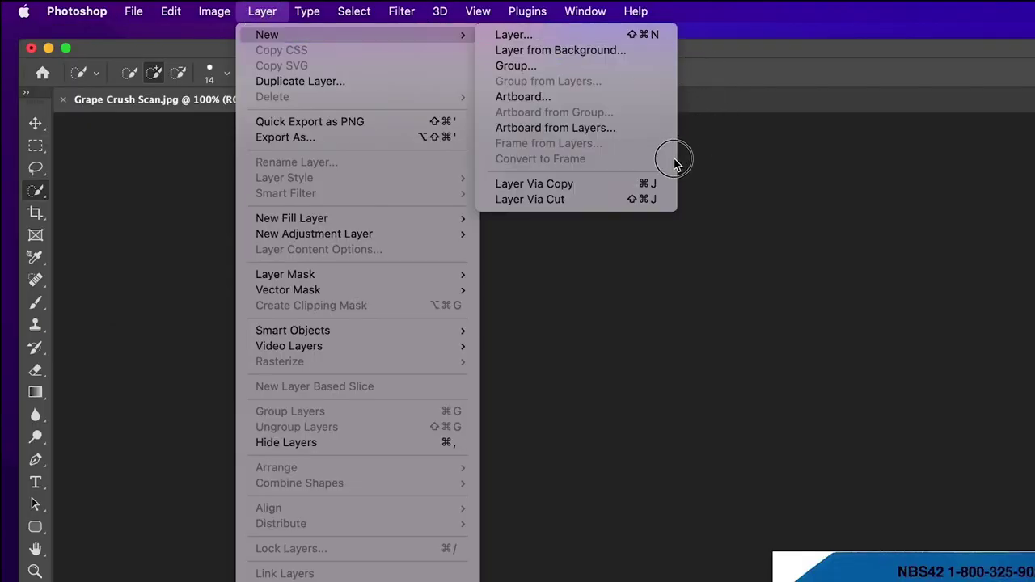
{"action": "left_click", "coordinate": [599, 202]}
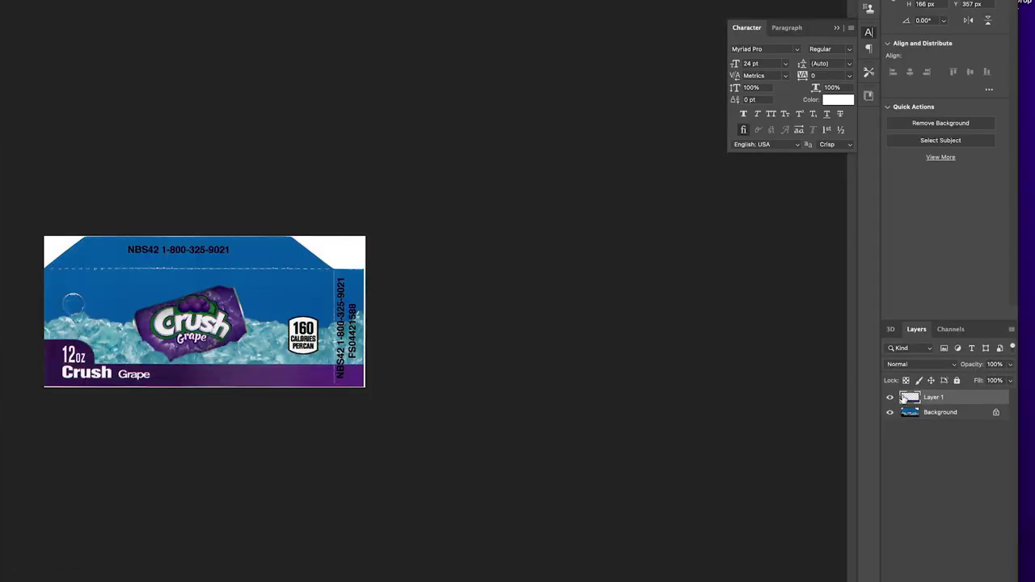
{"action": "left_click", "coordinate": [891, 413]}
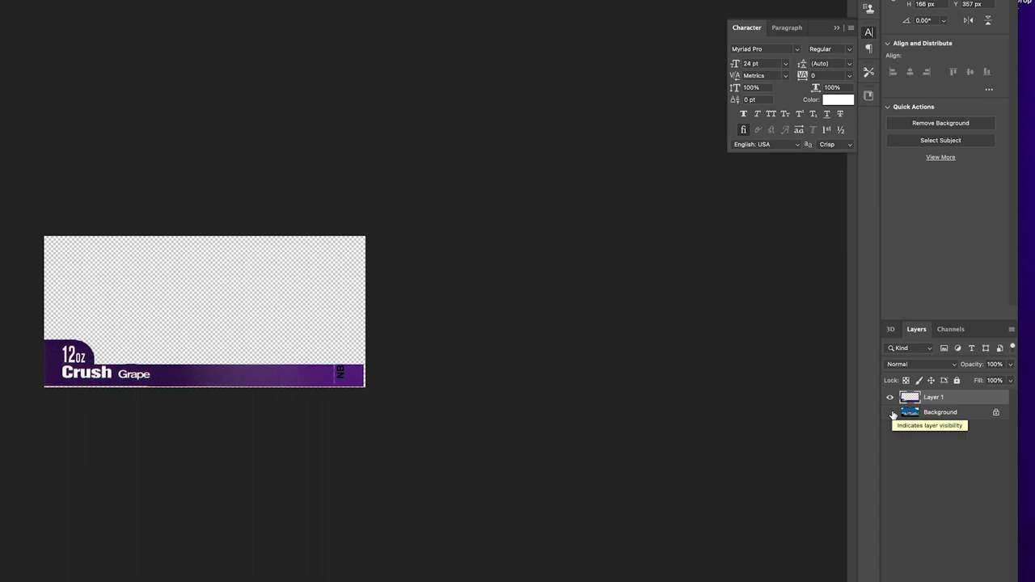
{"action": "left_click", "coordinate": [891, 413]}
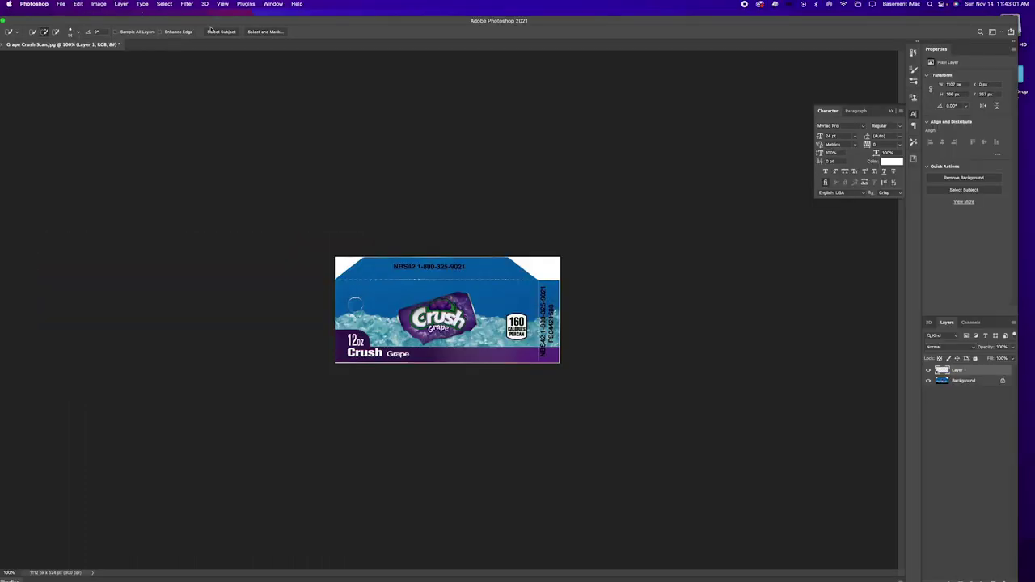
{"action": "left_click_drag", "start_coordinate": [210, 22], "coordinate": [224, 259]}
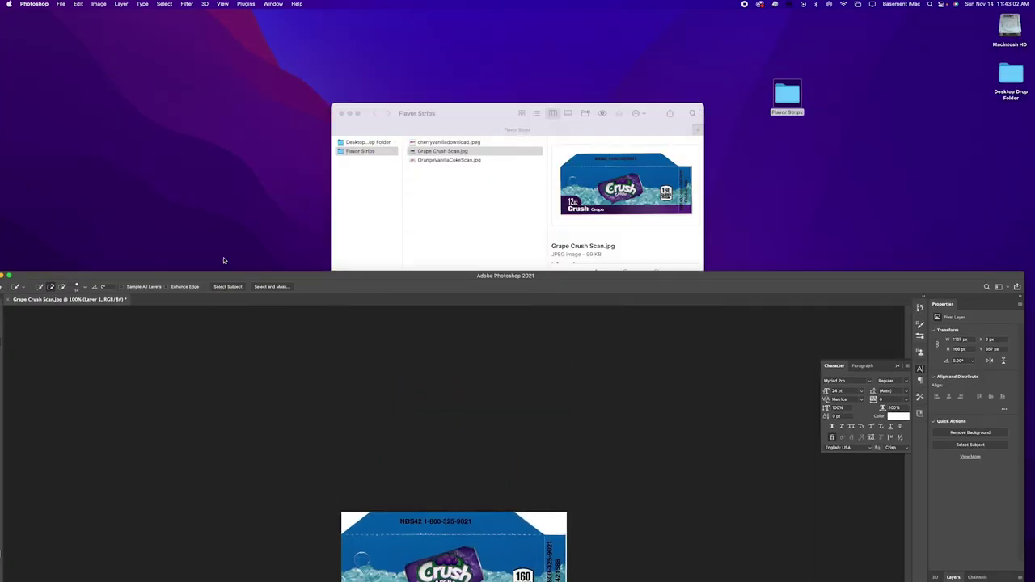
- Open cherryvanilladownload.jpeg in Adobe Photoshop 2021
{"action": "left_click", "coordinate": [445, 144]}
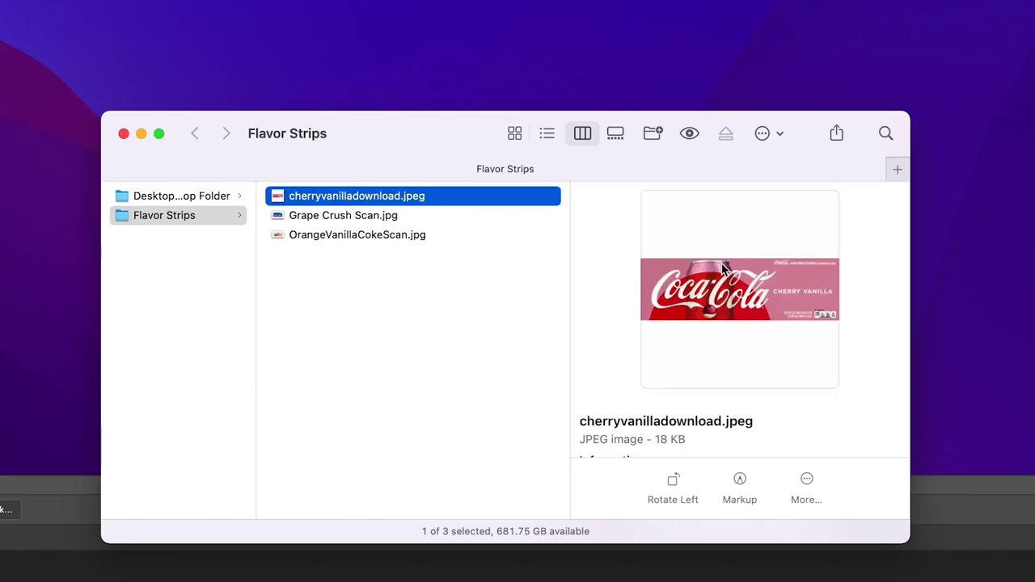
{"action": "right_click", "coordinate": [281, 202]}
{"action": "mouse_move", "coordinate": [457, 226]}
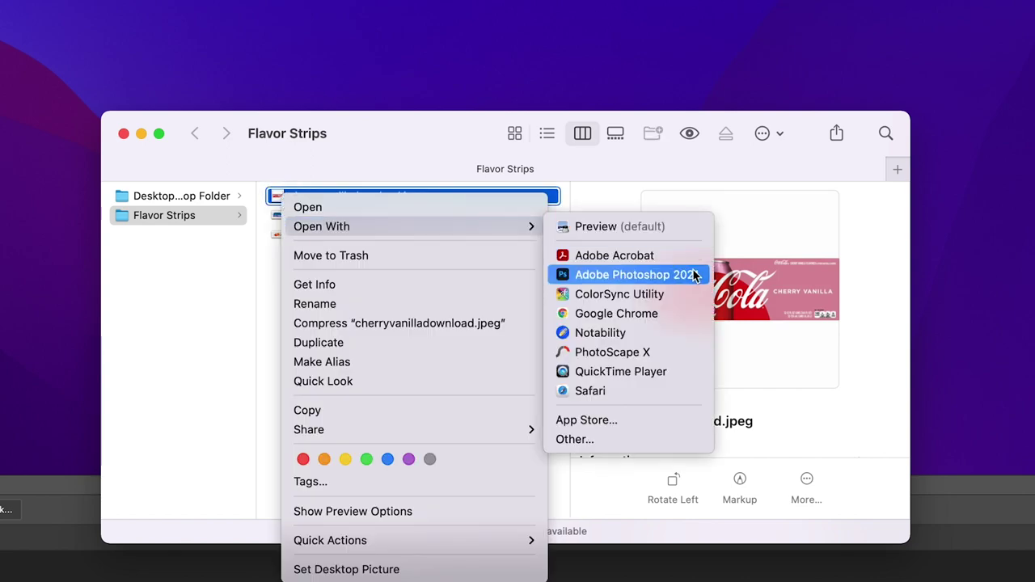
{"action": "left_click", "coordinate": [639, 275]}
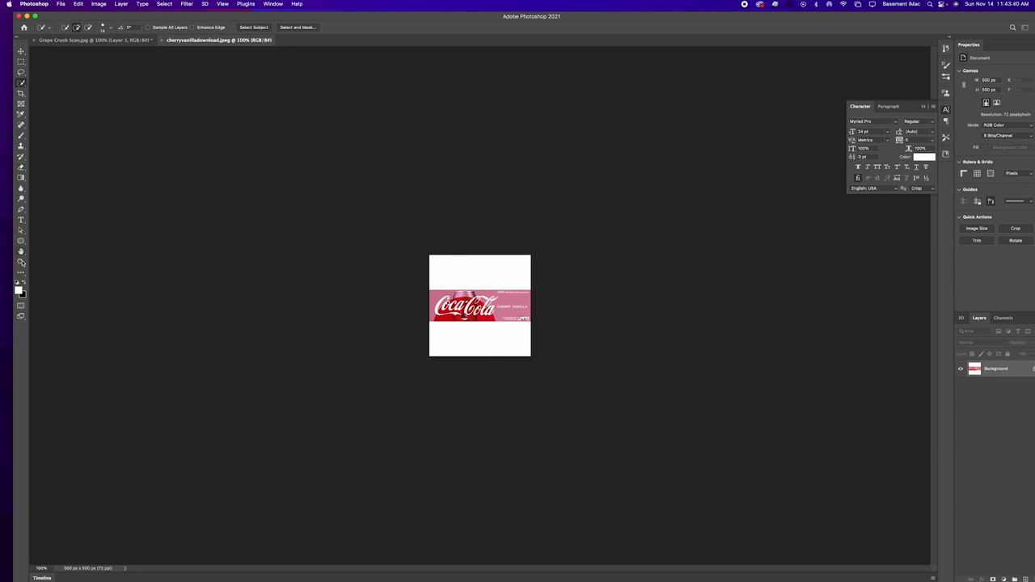
- Zoom to 400% and crop the image to the pink label's top and bottom edges
{"action": "left_click", "coordinate": [21, 262]}
{"action": "left_click", "coordinate": [477, 332]}
{"action": "left_click", "coordinate": [477, 327]}
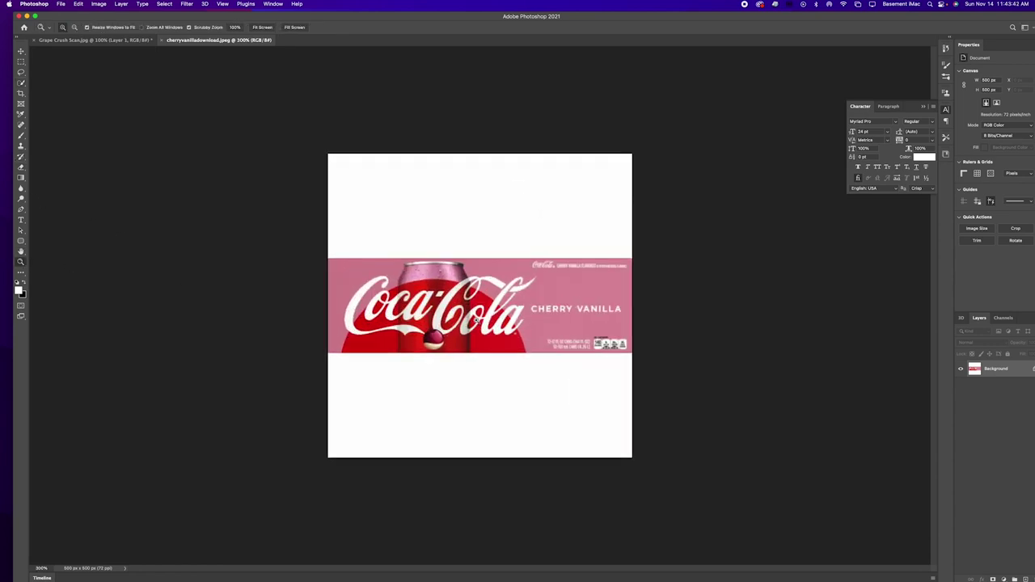
{"action": "left_click", "coordinate": [477, 315]}
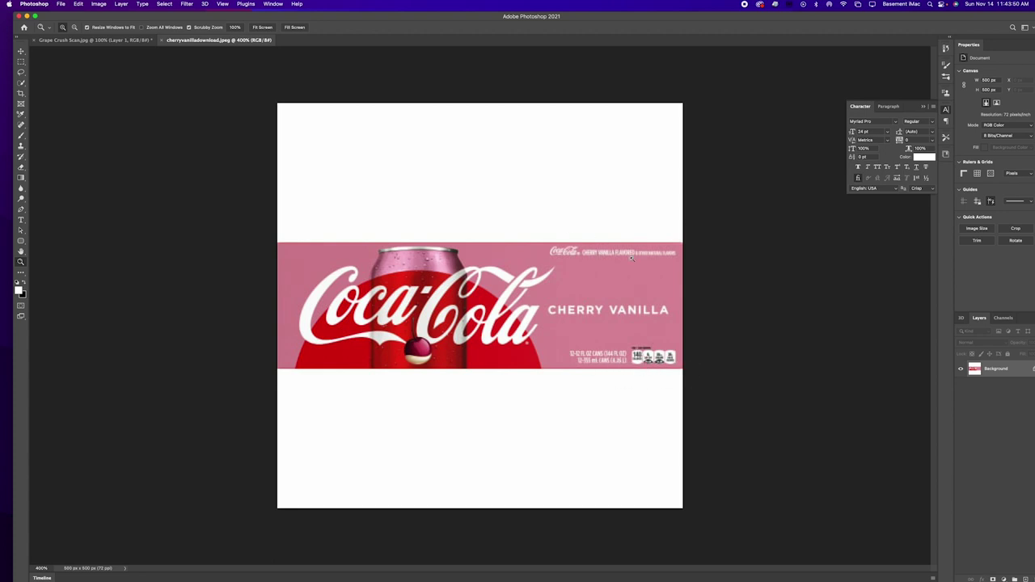
{"action": "left_click", "coordinate": [20, 93]}
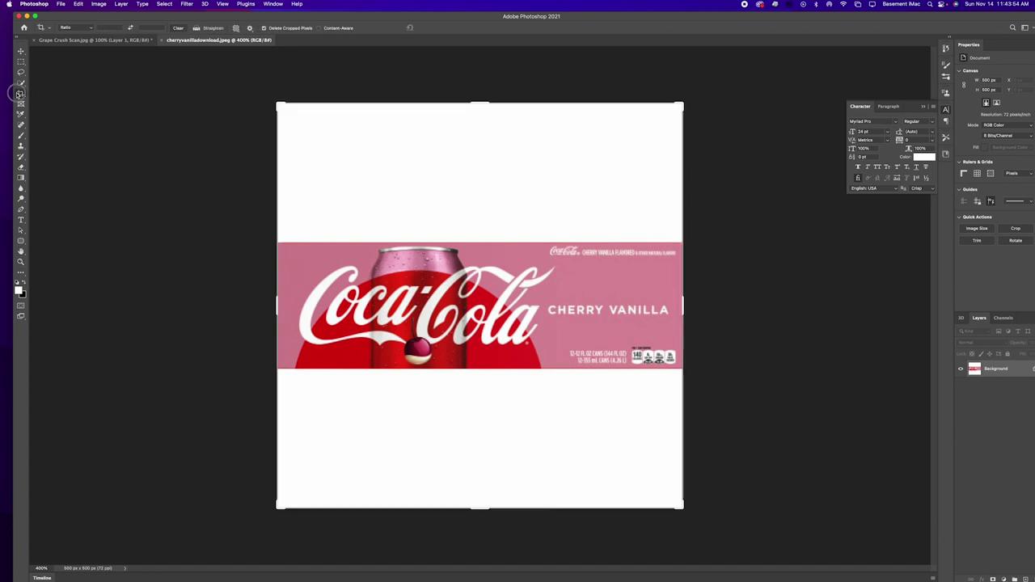
{"action": "left_click_drag", "start_coordinate": [479, 105], "coordinate": [488, 171]}
{"action": "left_click_drag", "start_coordinate": [480, 436], "coordinate": [484, 371]}
{"action": "key", "text": "Return"}
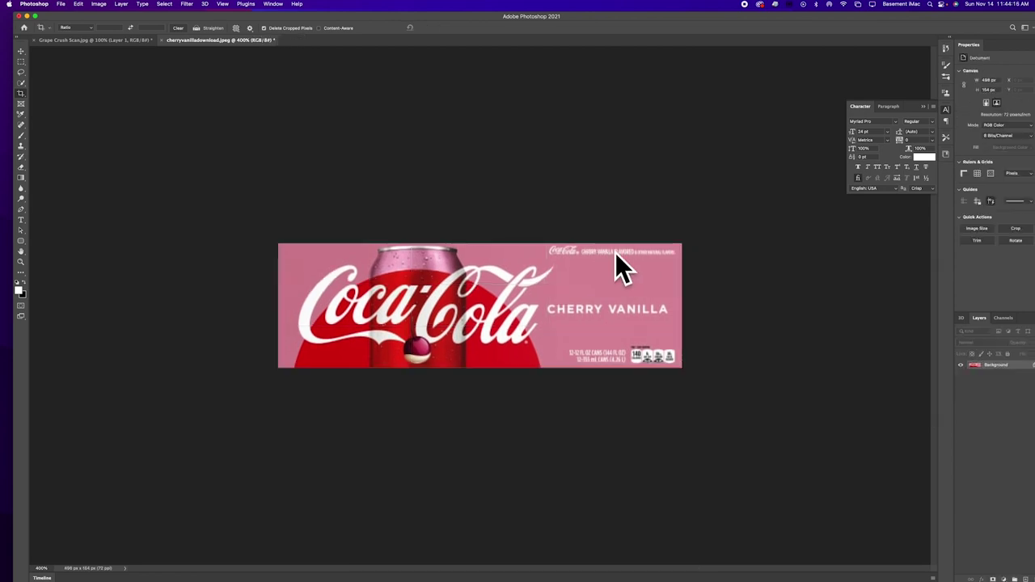
{"action": "left_click", "coordinate": [21, 147]}
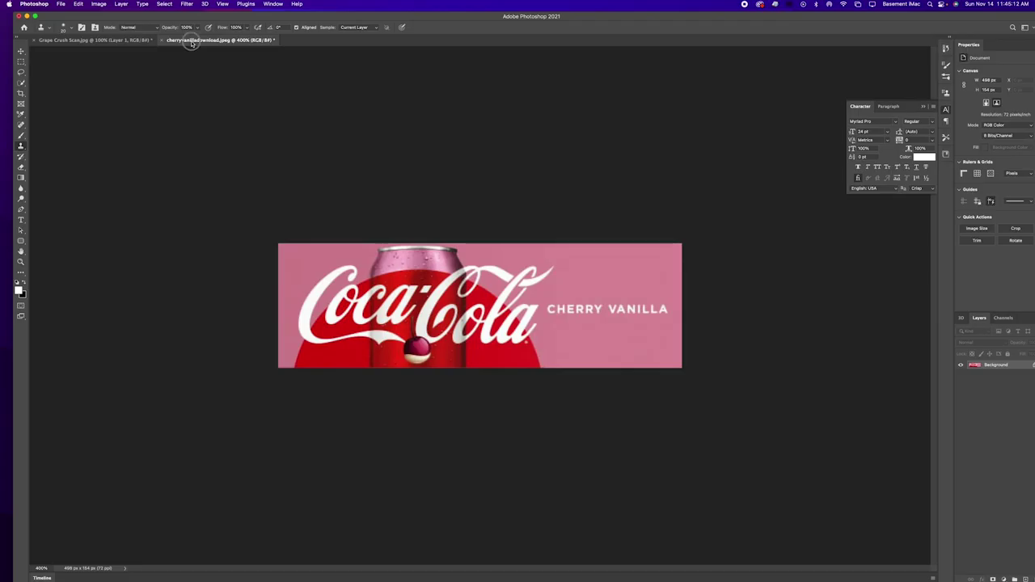
- Pull the cleaned Cherry Vanilla image out into its own floating window
{"action": "left_click_drag", "start_coordinate": [194, 39], "coordinate": [461, 154]}
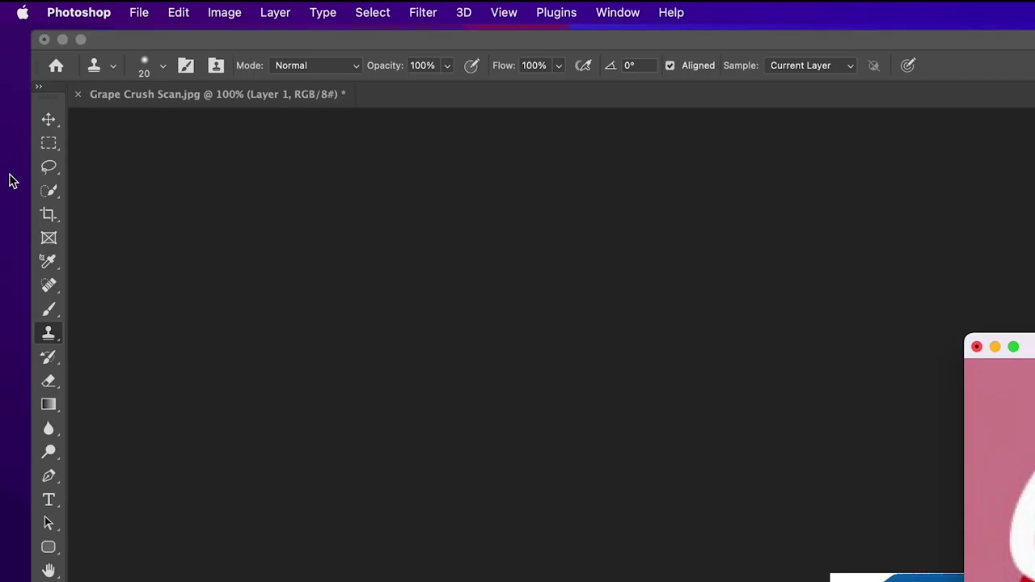
- Place the Cherry Vanilla label into the Grape Crush document as Layer 2, then select Layer 1
{"action": "left_click", "coordinate": [21, 51]}
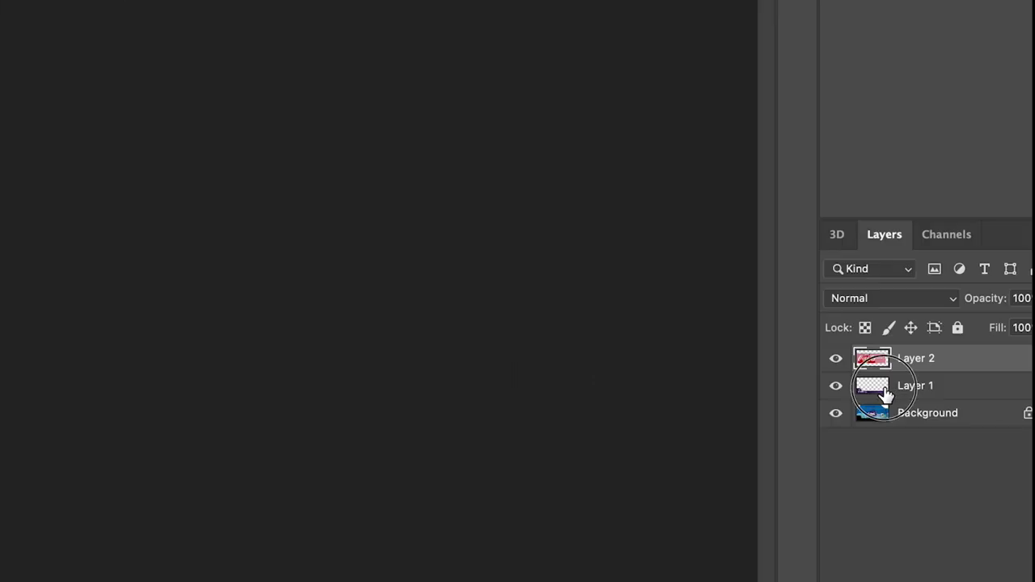
{"action": "left_click", "coordinate": [978, 379]}
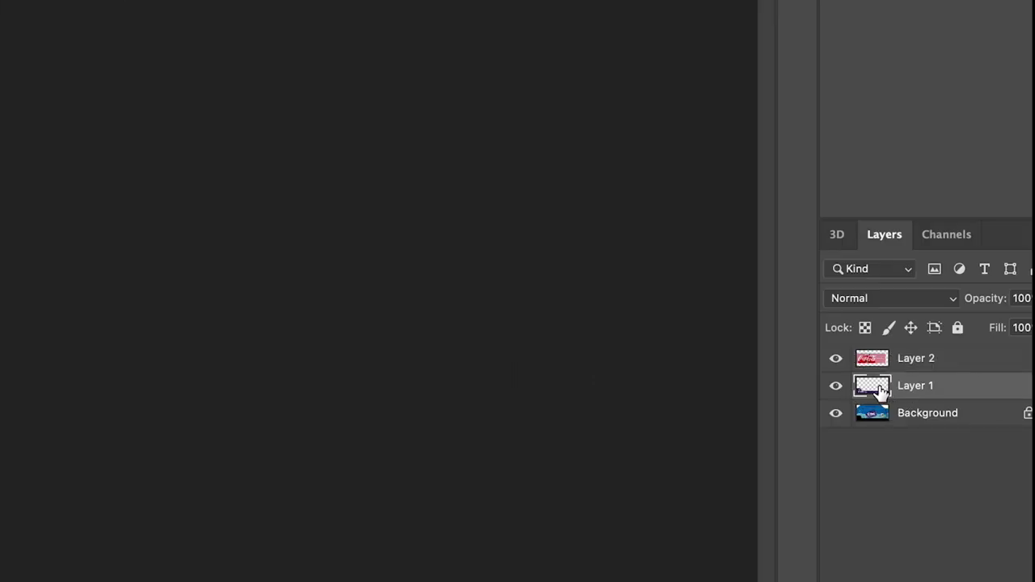
- Move Layer 1 above Layer 2 and set the foreground colour to the label's pink, #d18393
{"action": "left_click_drag", "start_coordinate": [879, 389], "coordinate": [905, 325]}
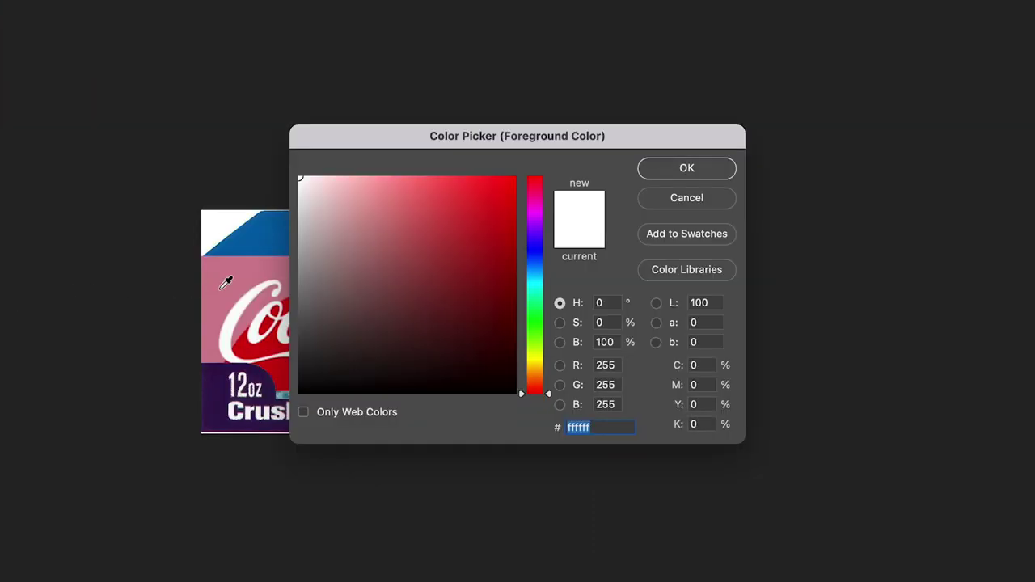
{"action": "left_click", "coordinate": [247, 274]}
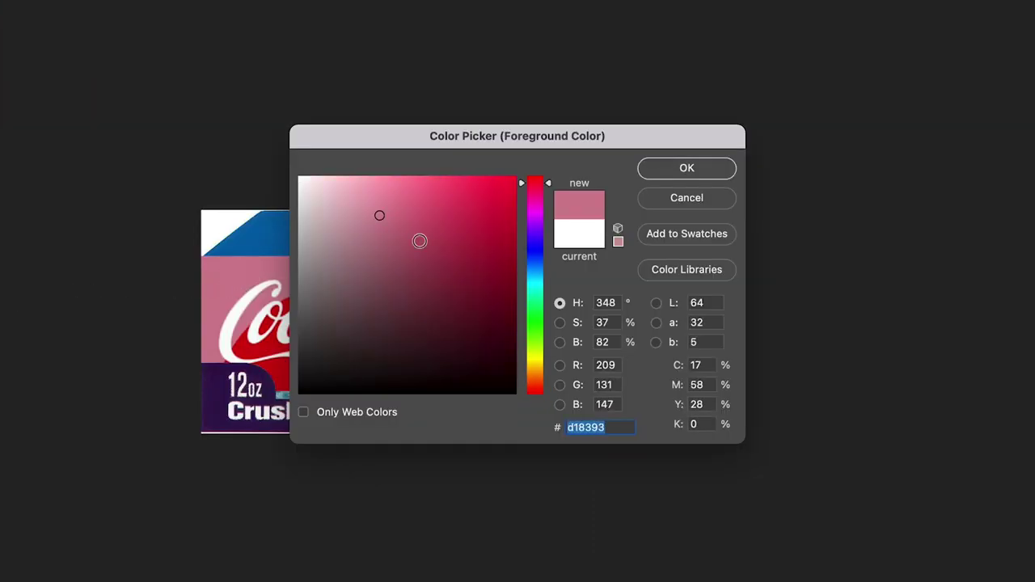
{"action": "left_click", "coordinate": [644, 172]}
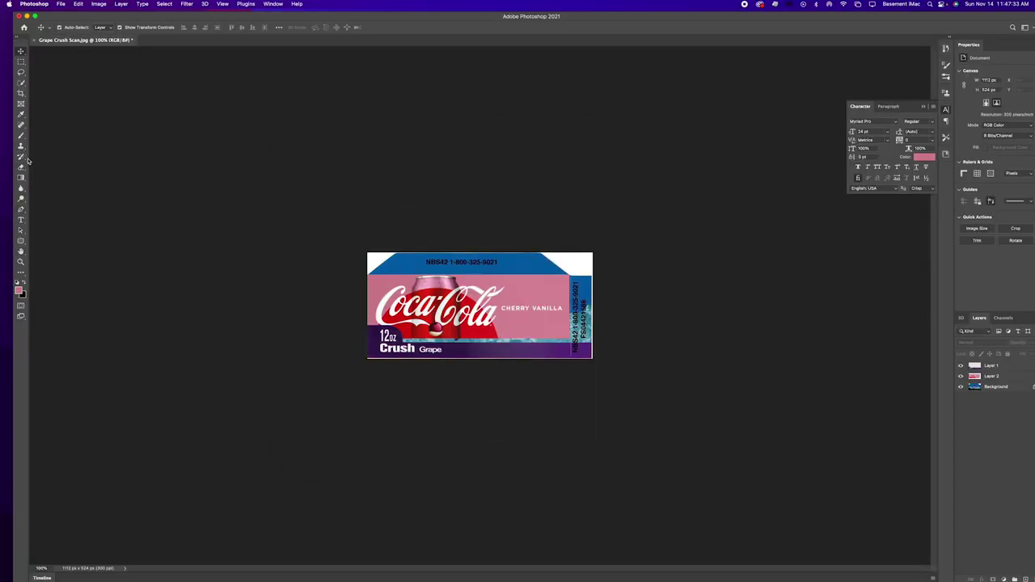
- Fill the Background layer's blue top band with pink using the Paint Bucket Tool
{"action": "right_click", "coordinate": [23, 183]}
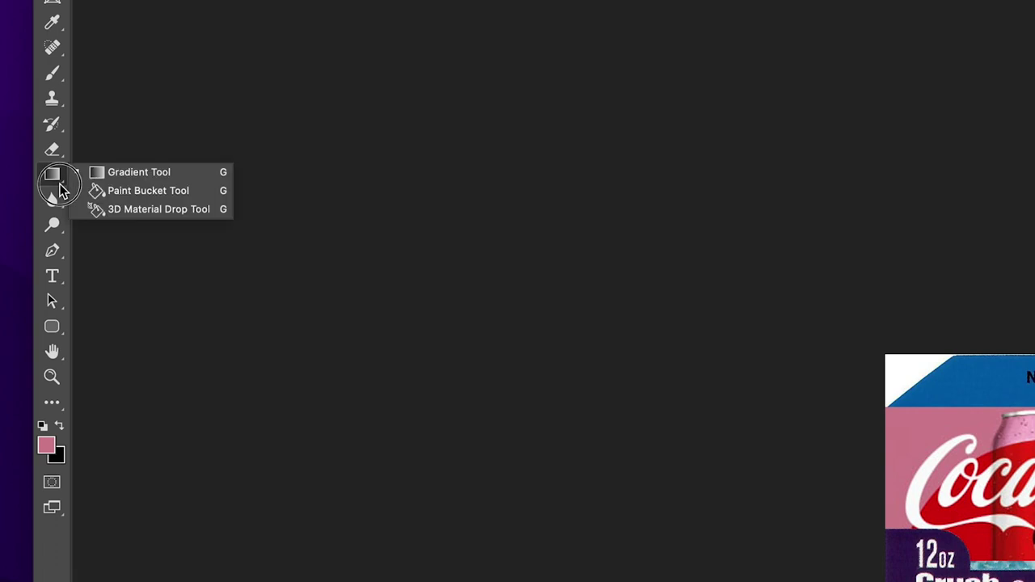
{"action": "left_click", "coordinate": [158, 191]}
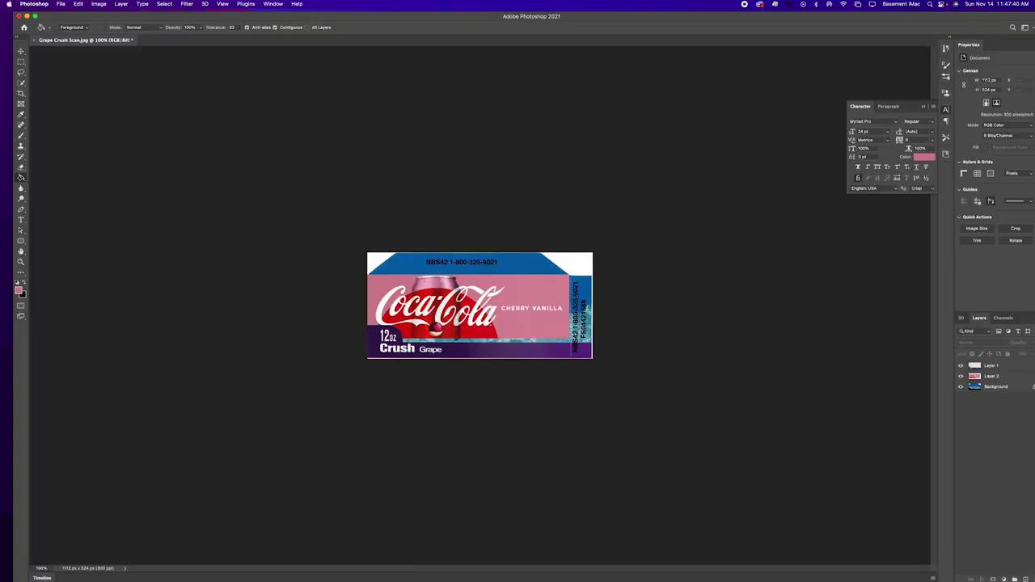
{"action": "left_click", "coordinate": [978, 389]}
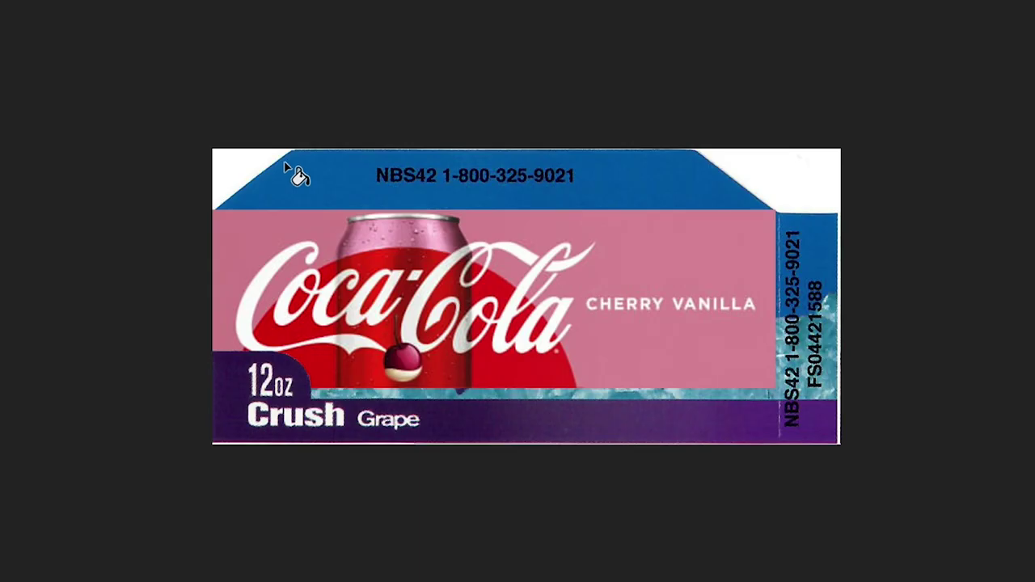
{"action": "left_click", "coordinate": [400, 259]}
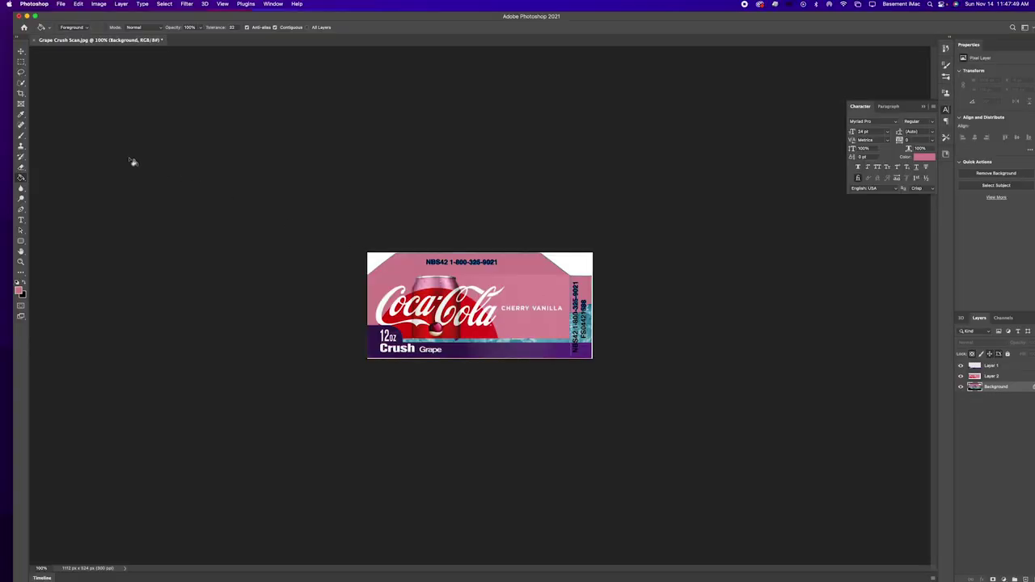
- Sample the strip's pink and paint the right-edge phone-number strip with it, then deselect
{"action": "left_click", "coordinate": [22, 116]}
{"action": "left_click", "coordinate": [24, 135]}
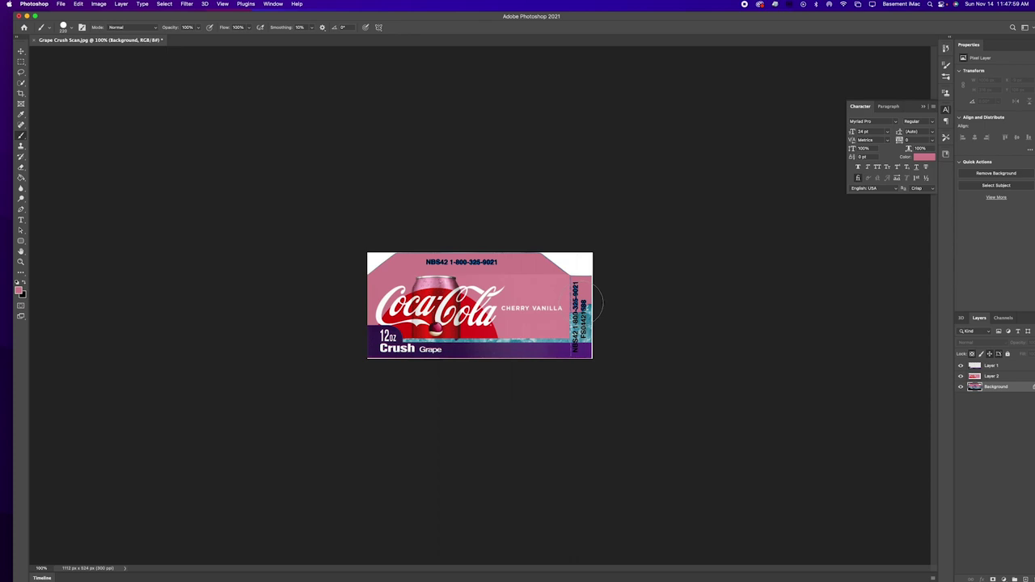
{"action": "left_click", "coordinate": [21, 62]}
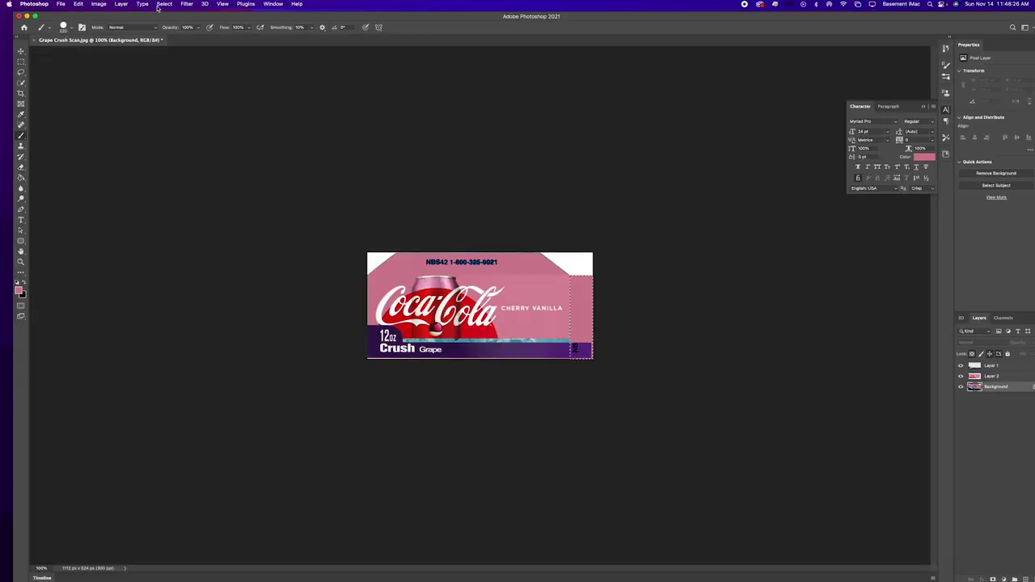
{"action": "left_click", "coordinate": [164, 3]}
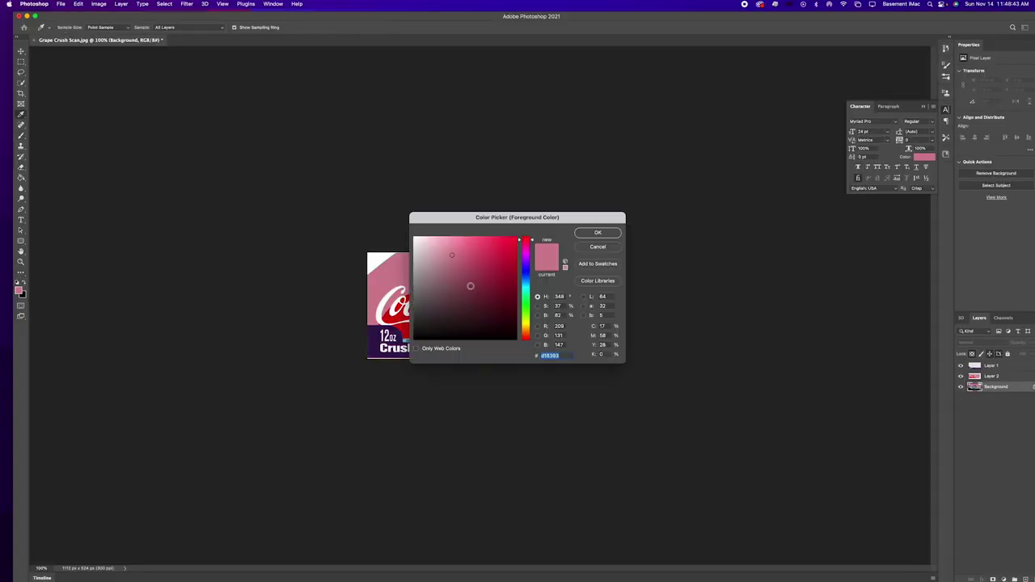
- Move the Color Picker aside, accept the sampled pink as foreground, and pick the Rectangular Marquee
{"action": "left_click_drag", "start_coordinate": [552, 224], "coordinate": [710, 221]}
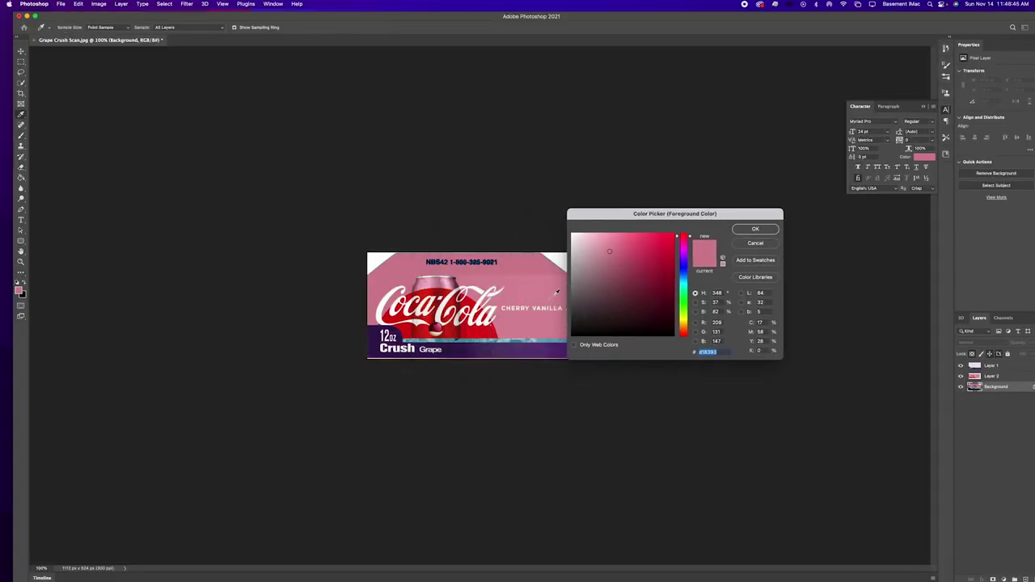
{"action": "left_click", "coordinate": [766, 243]}
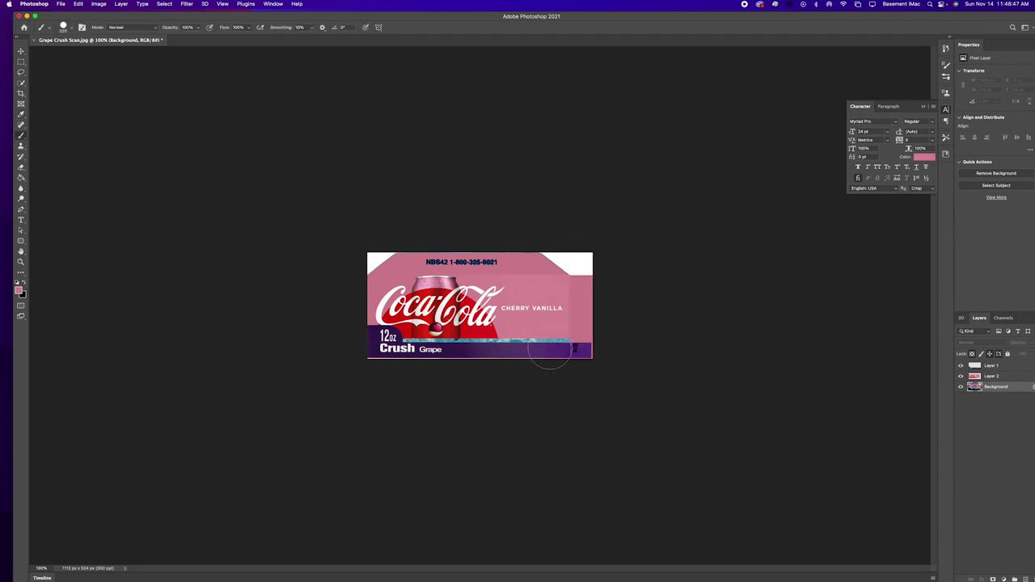
{"action": "left_click", "coordinate": [21, 63]}
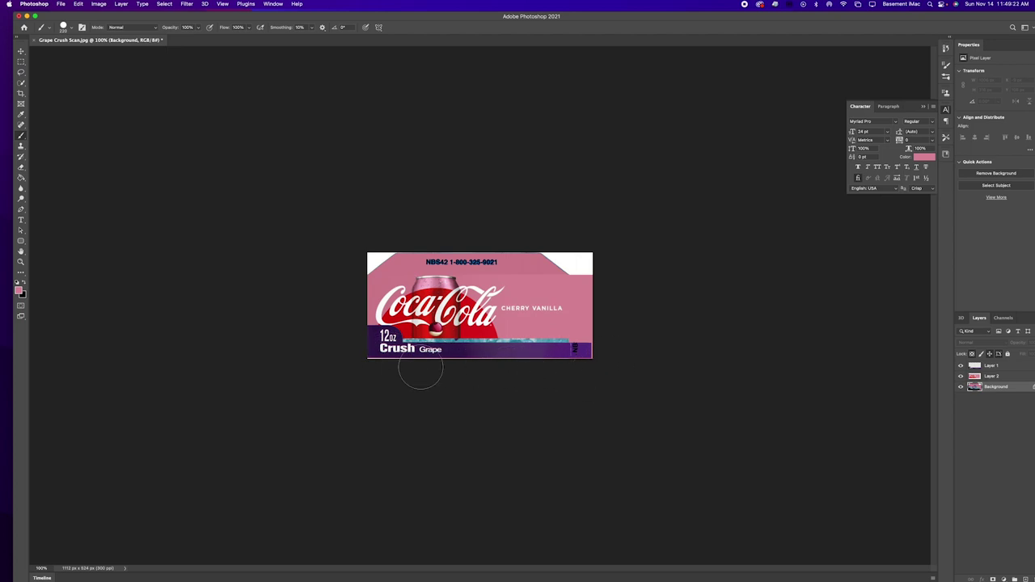
- Set the foreground colour to the cherry's dark red (63091c) with the eyedropper
{"action": "left_click", "coordinate": [19, 291]}
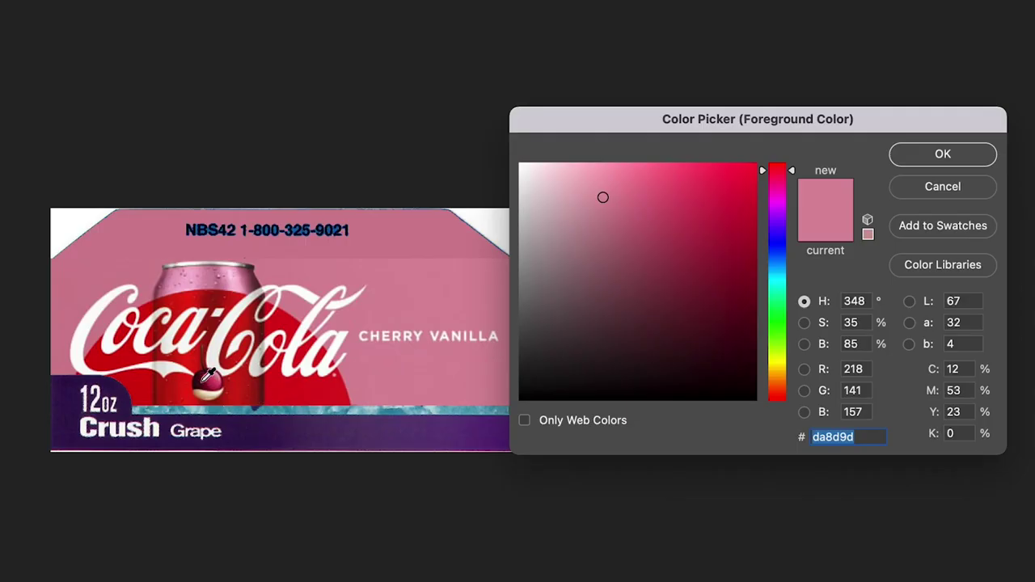
{"action": "left_click", "coordinate": [203, 380]}
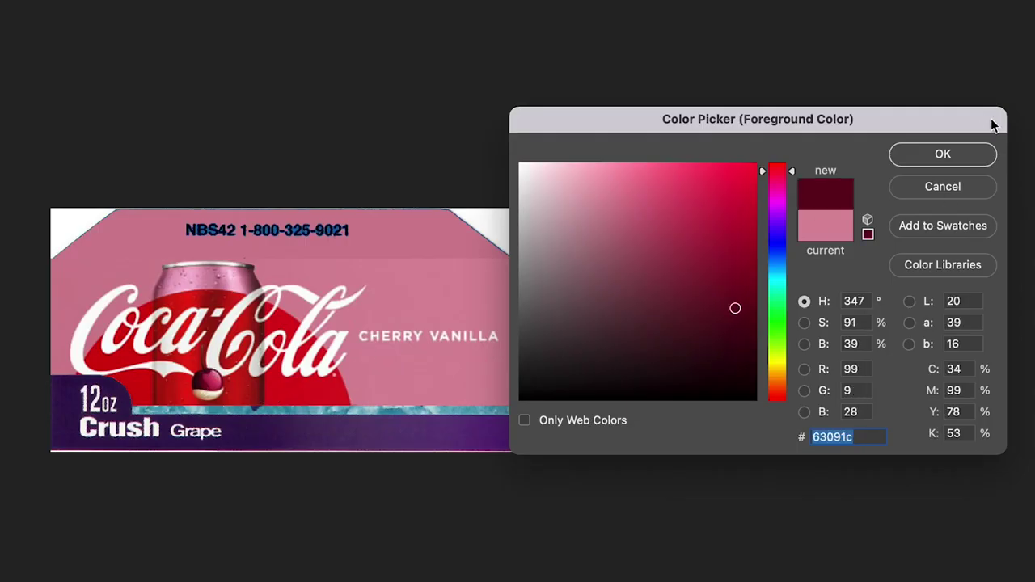
{"action": "left_click", "coordinate": [969, 147]}
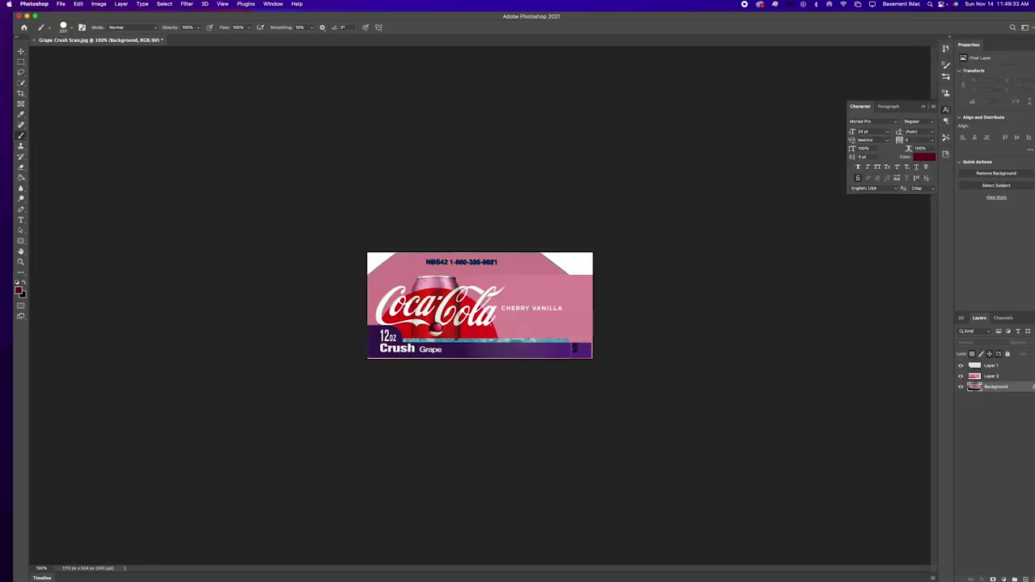
- Paint-bucket the purple 12oz badge and bottom band dark red on Layer 1
{"action": "left_click", "coordinate": [984, 368]}
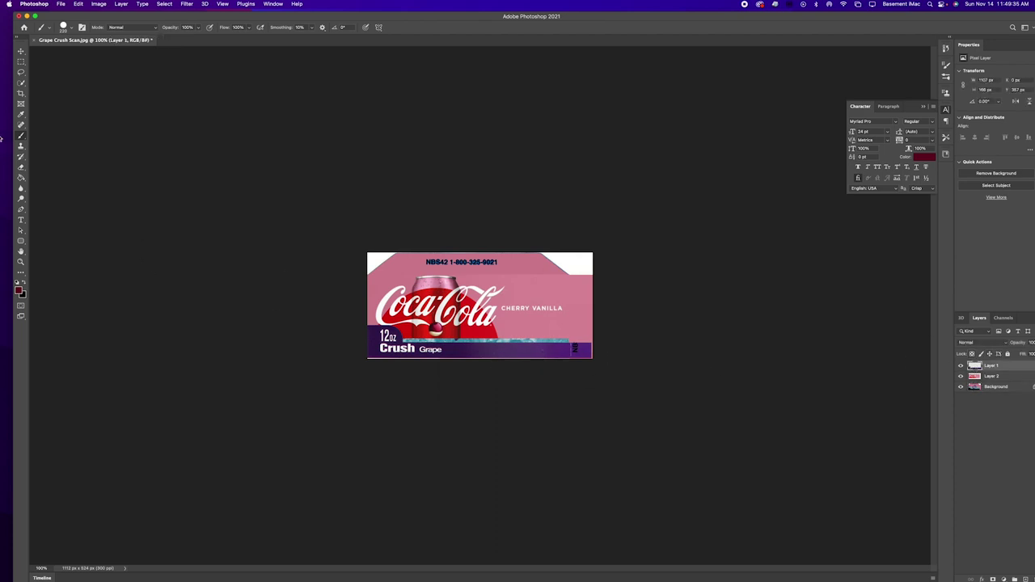
{"action": "left_click", "coordinate": [21, 178]}
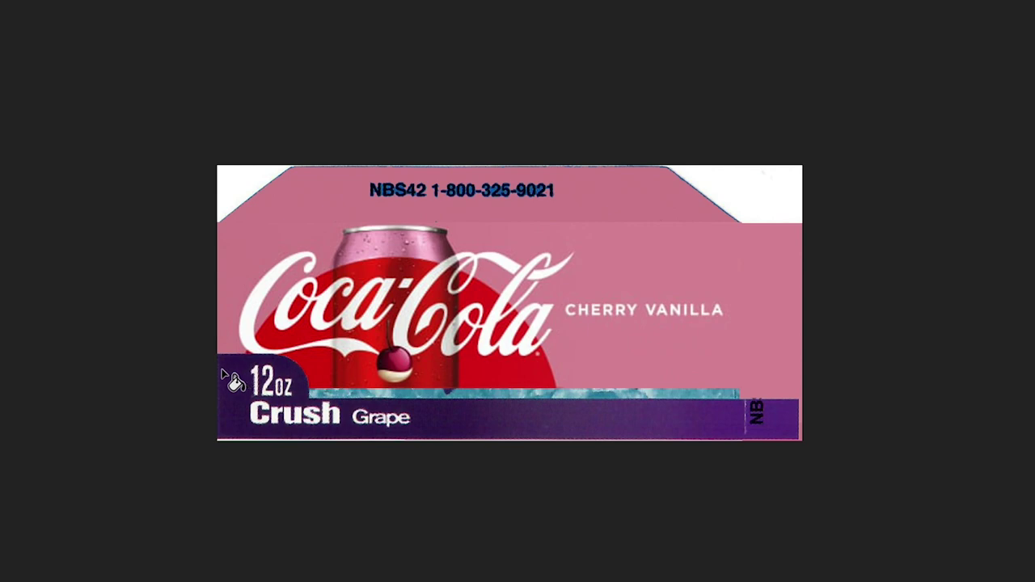
{"action": "left_click", "coordinate": [369, 334]}
{"action": "left_click", "coordinate": [643, 417]}
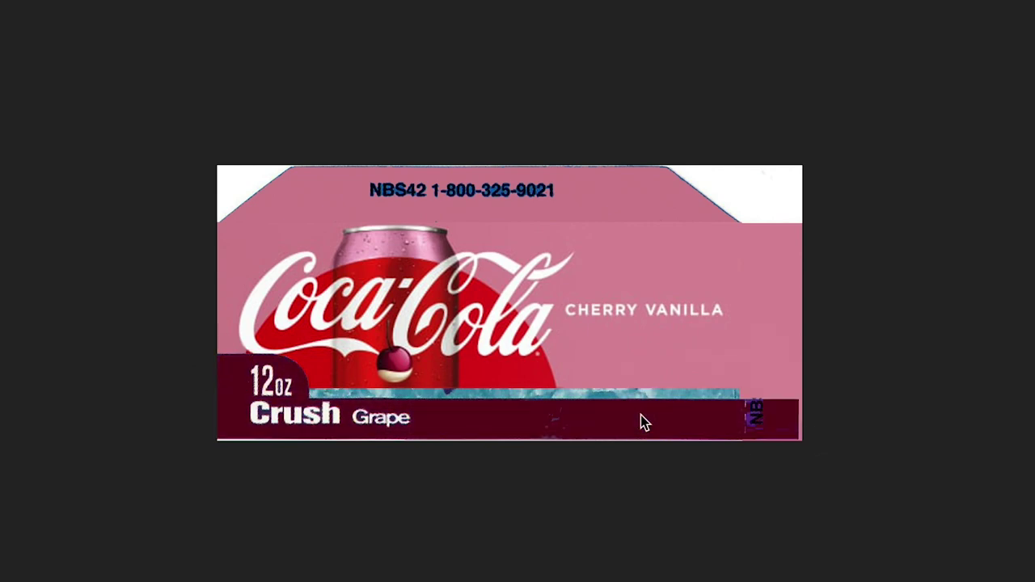
{"action": "left_click", "coordinate": [560, 421]}
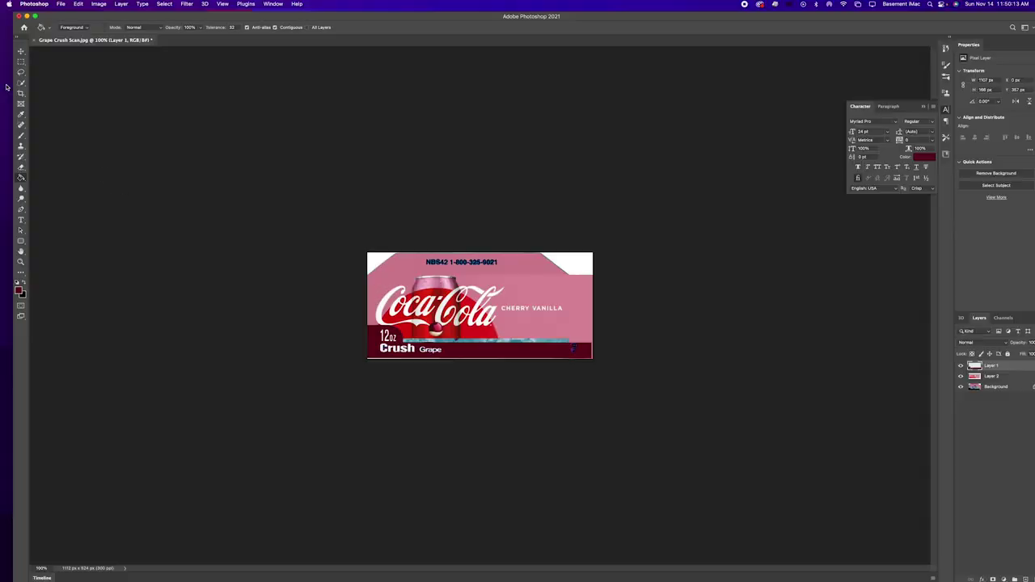
- Marquee-fill the band right of 'Cru' dark red and zoom the strip to 300%
{"action": "left_click", "coordinate": [22, 62]}
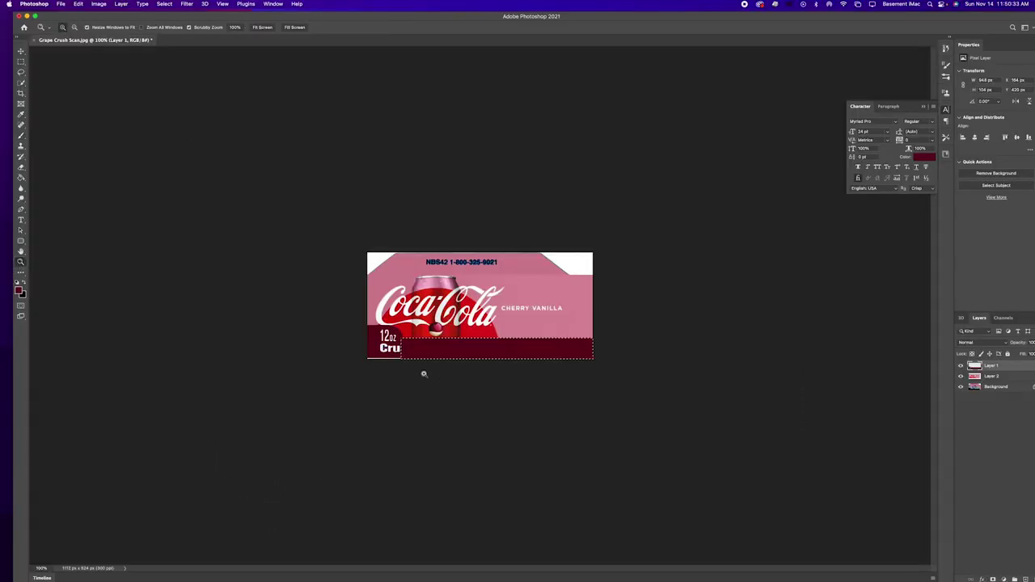
{"action": "left_click", "coordinate": [395, 356]}
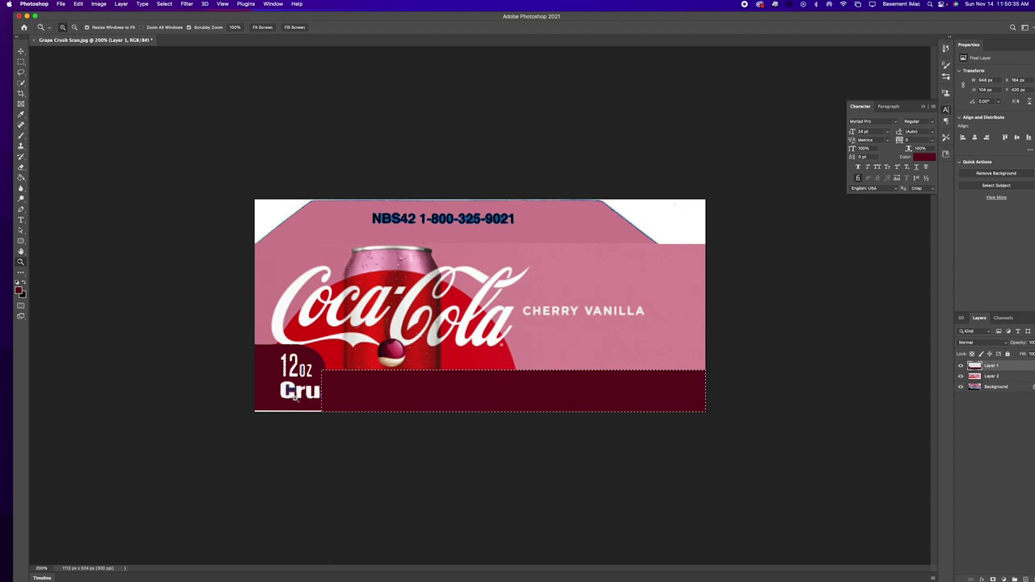
{"action": "key", "text": "super+equal"}
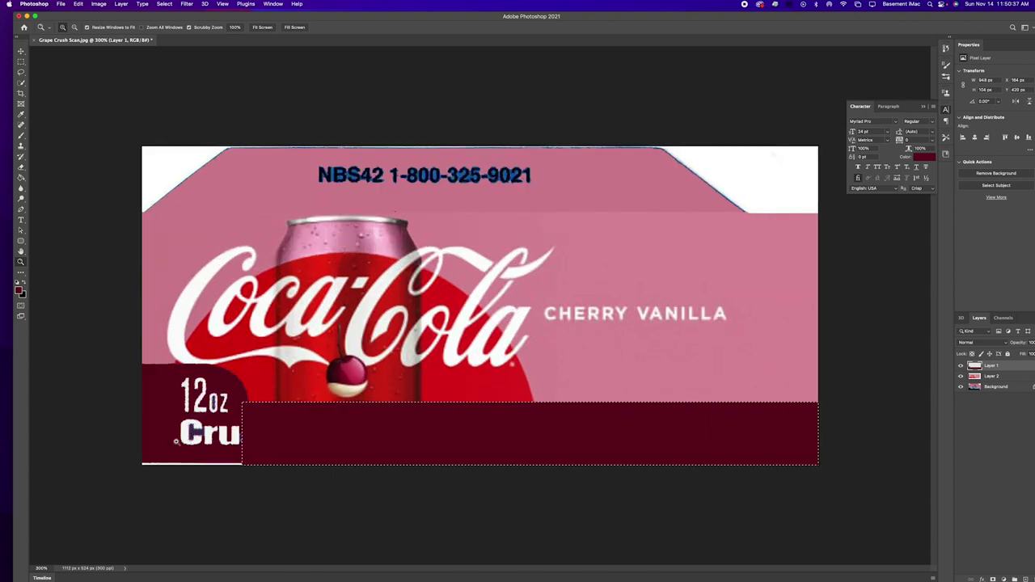
- Set the brush size to 87 px
{"action": "key", "text": "b"}
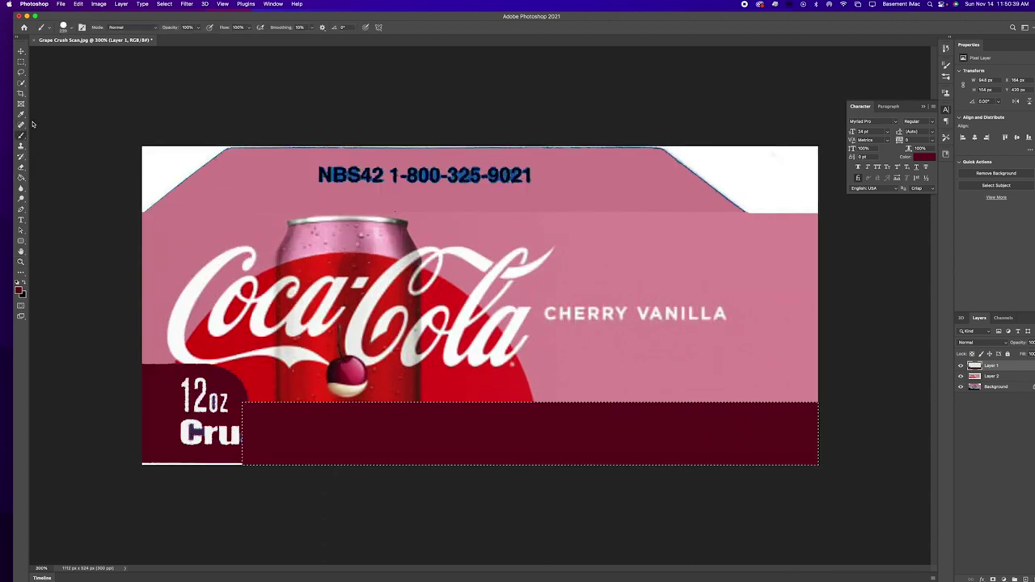
{"action": "left_click", "coordinate": [70, 27]}
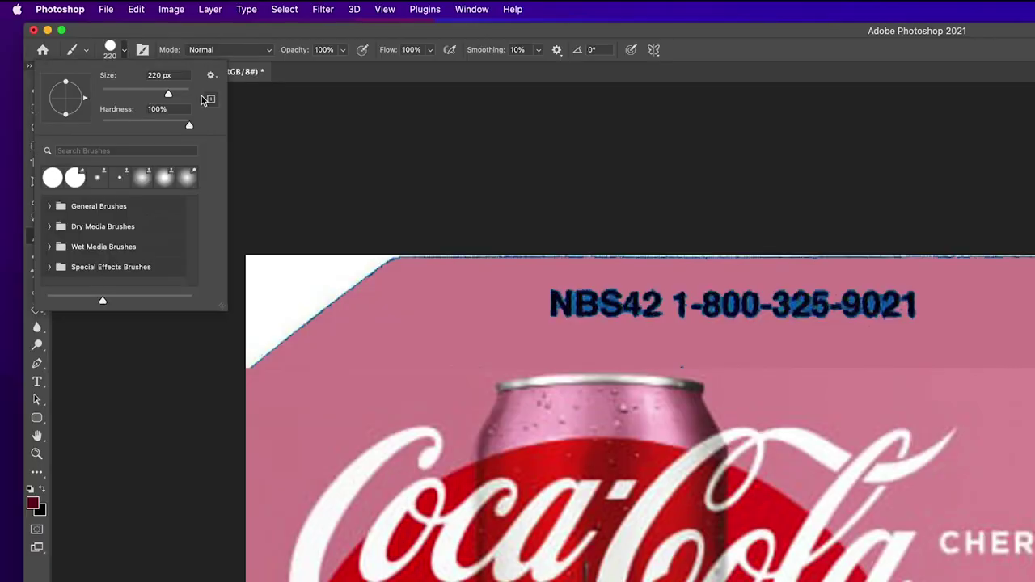
{"action": "left_click_drag", "start_coordinate": [105, 54], "coordinate": [80, 54]}
{"action": "double_click", "coordinate": [157, 75]}
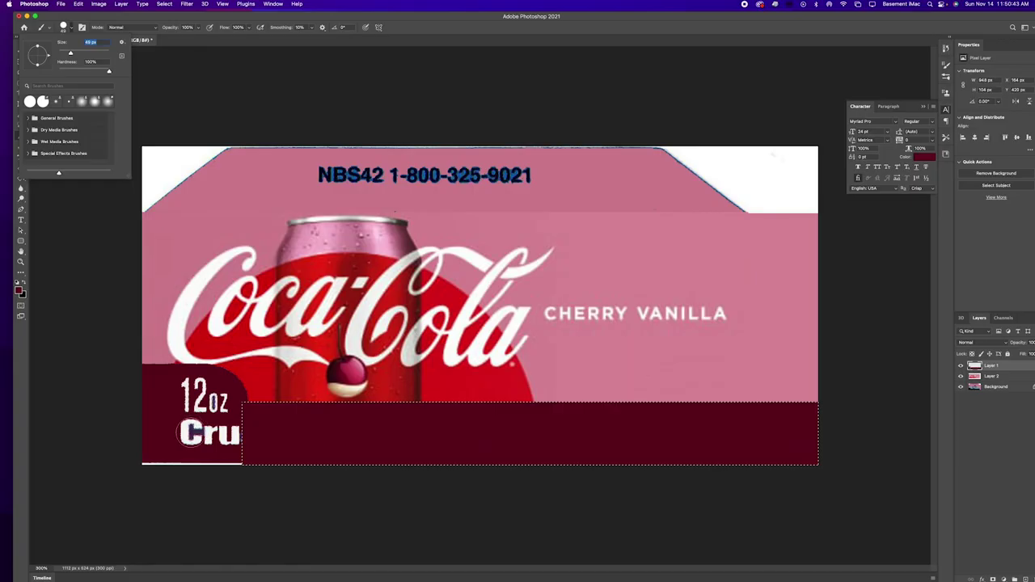
{"action": "key", "text": "Return"}
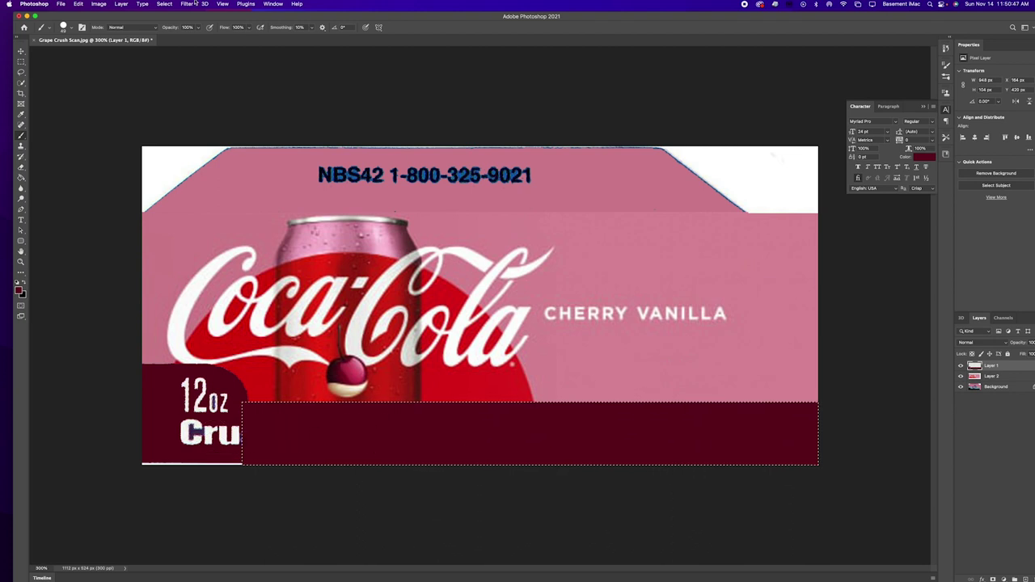
- Deselect, brush dark red over the leftover 'Cru' letters, and return the view to 100%
{"action": "left_click", "coordinate": [164, 4]}
{"action": "left_click", "coordinate": [170, 24]}
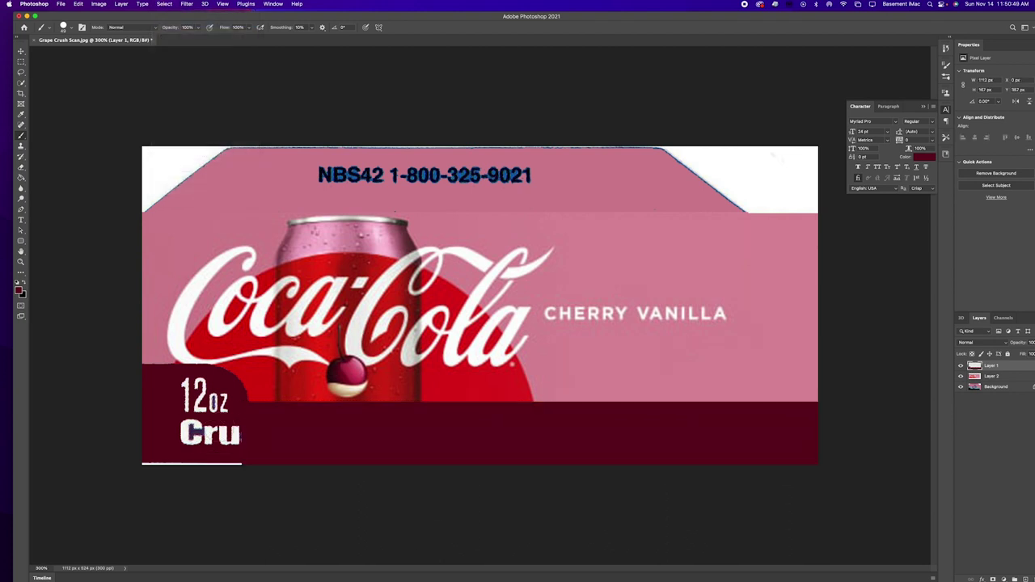
{"action": "left_click_drag", "start_coordinate": [183, 435], "coordinate": [216, 442]}
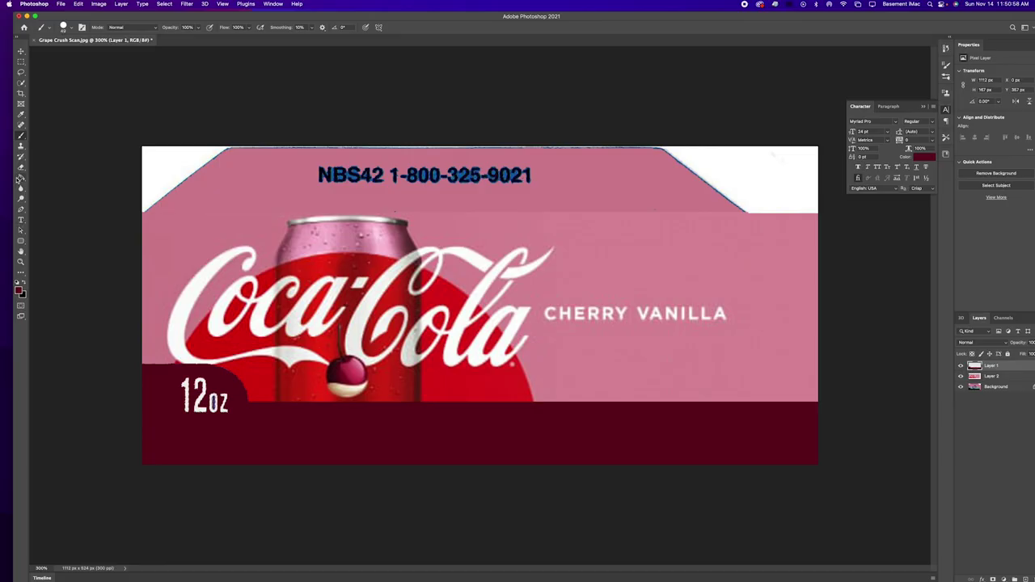
{"action": "left_click", "coordinate": [20, 178]}
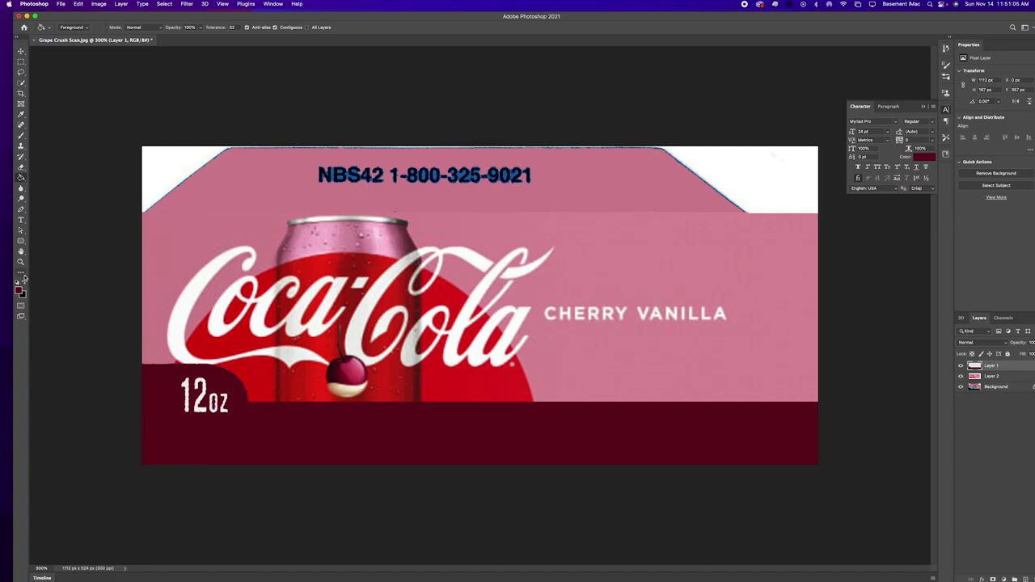
{"action": "double_click", "coordinate": [21, 262]}
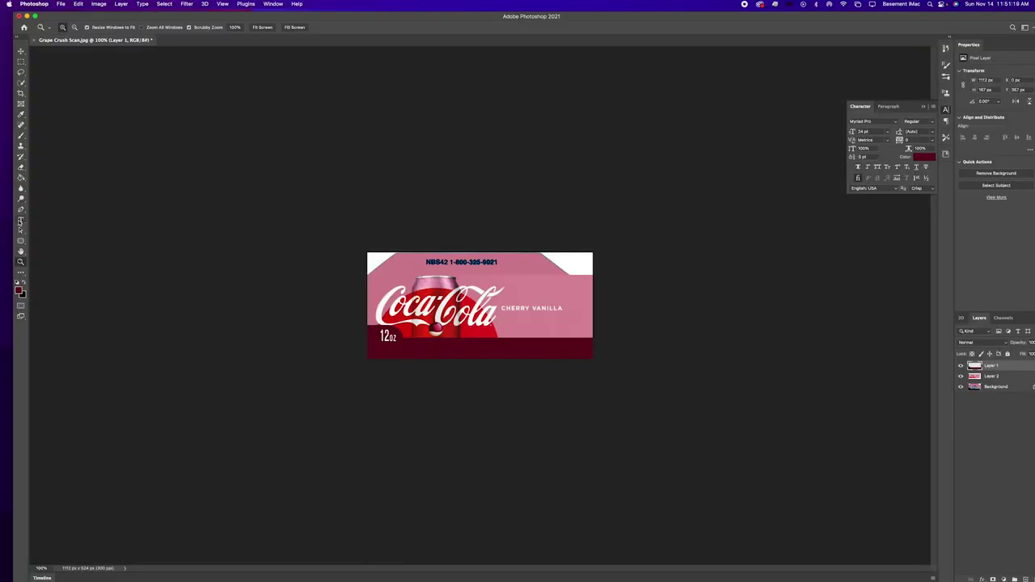
{"action": "left_click", "coordinate": [20, 221]}
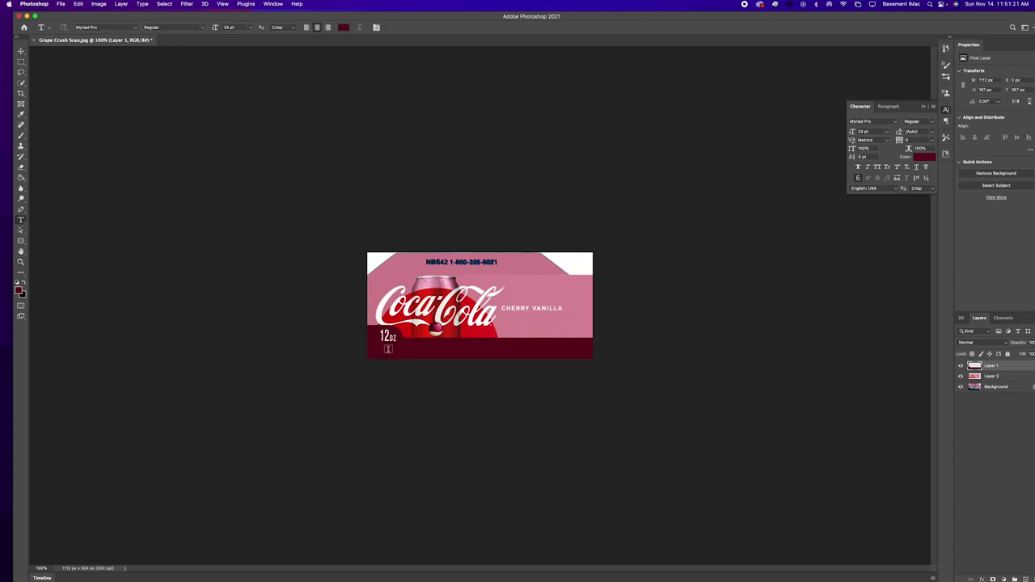
- Type 'Coca-Cola CHERRY VANILLA' in white (fafbfd) on the dark band and shift it right
{"action": "left_click", "coordinate": [388, 349]}
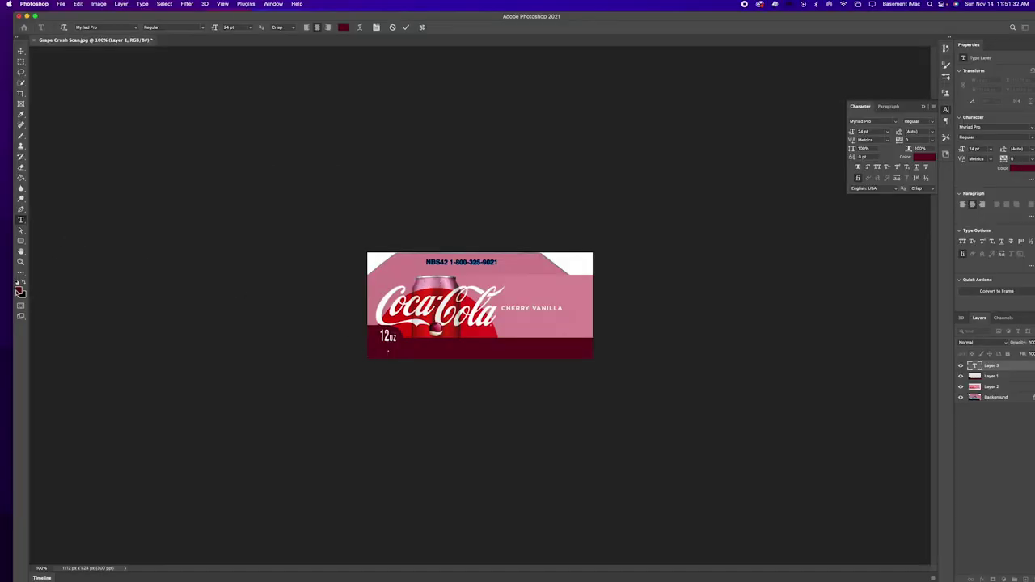
{"action": "left_click", "coordinate": [19, 291]}
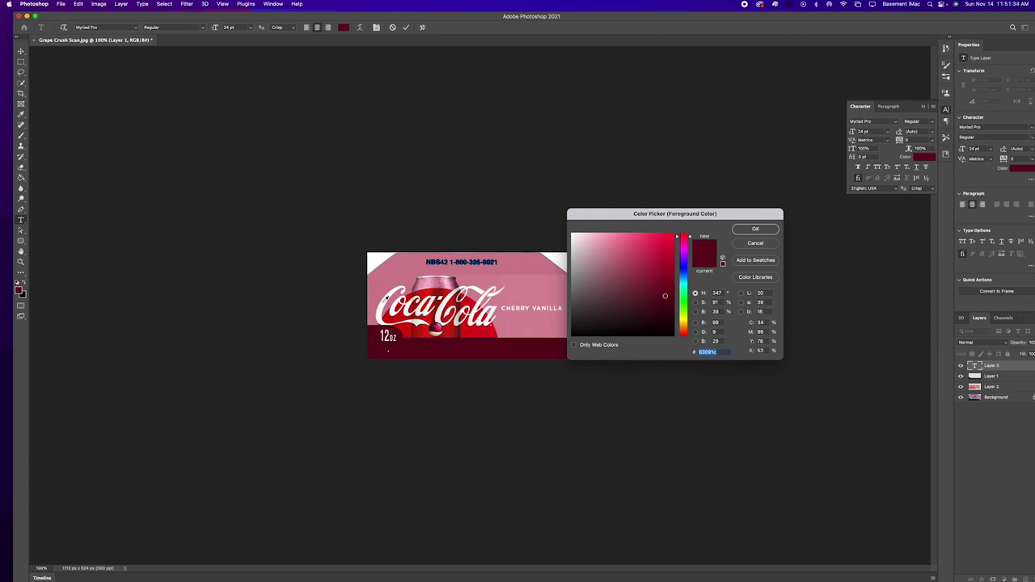
{"action": "type", "text": "fafbfd"}
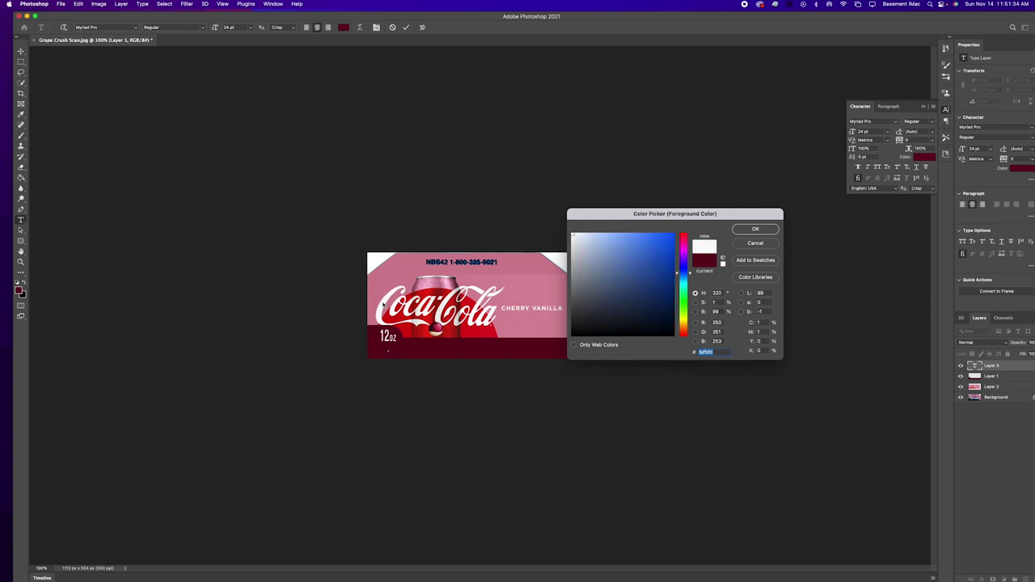
{"action": "left_click", "coordinate": [755, 230]}
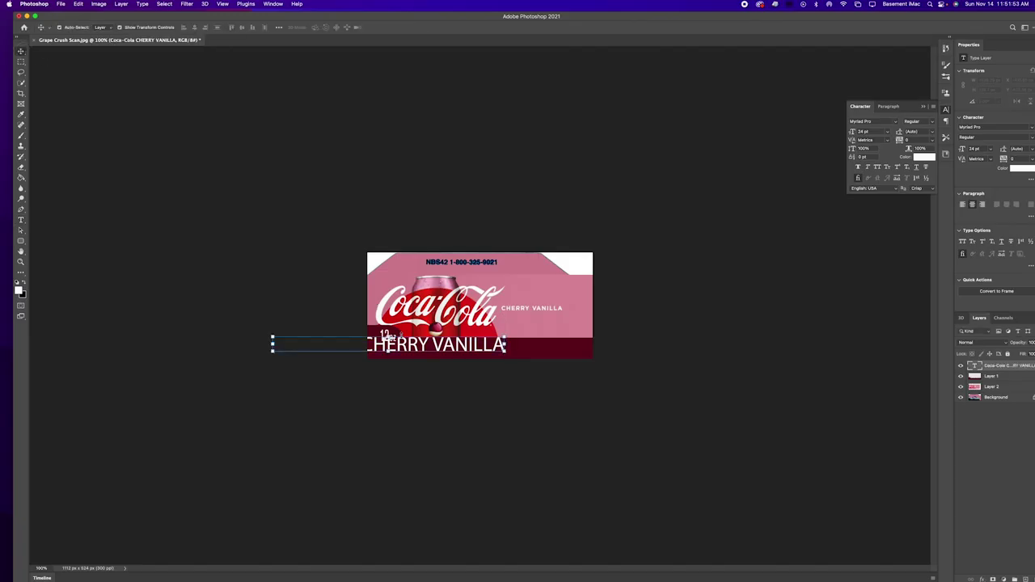
{"action": "left_click_drag", "start_coordinate": [391, 339], "coordinate": [484, 344]}
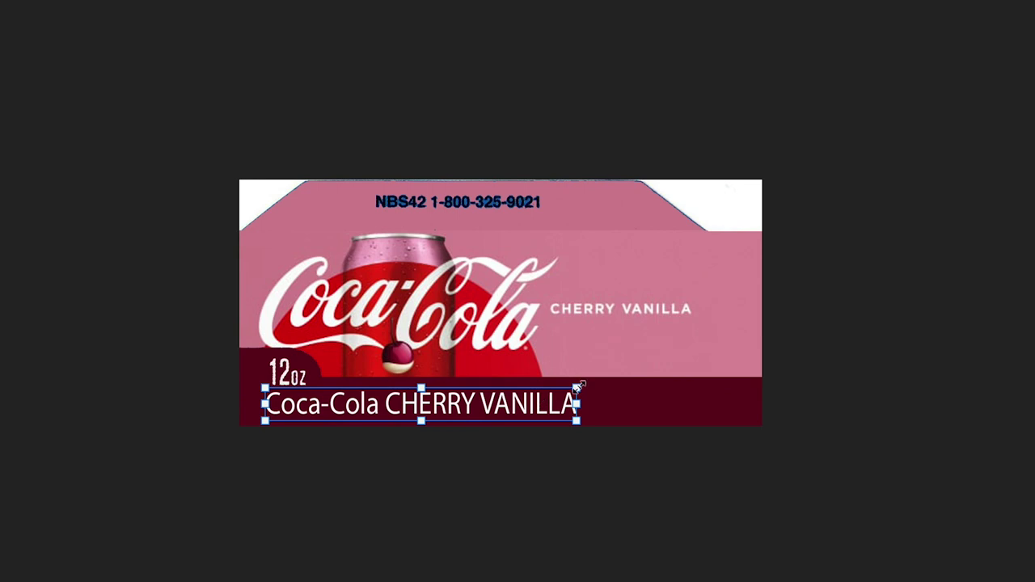
- Scale the flavor text down to fit the dark bar and nudge it into place
{"action": "left_click_drag", "start_coordinate": [577, 386], "coordinate": [532, 391]}
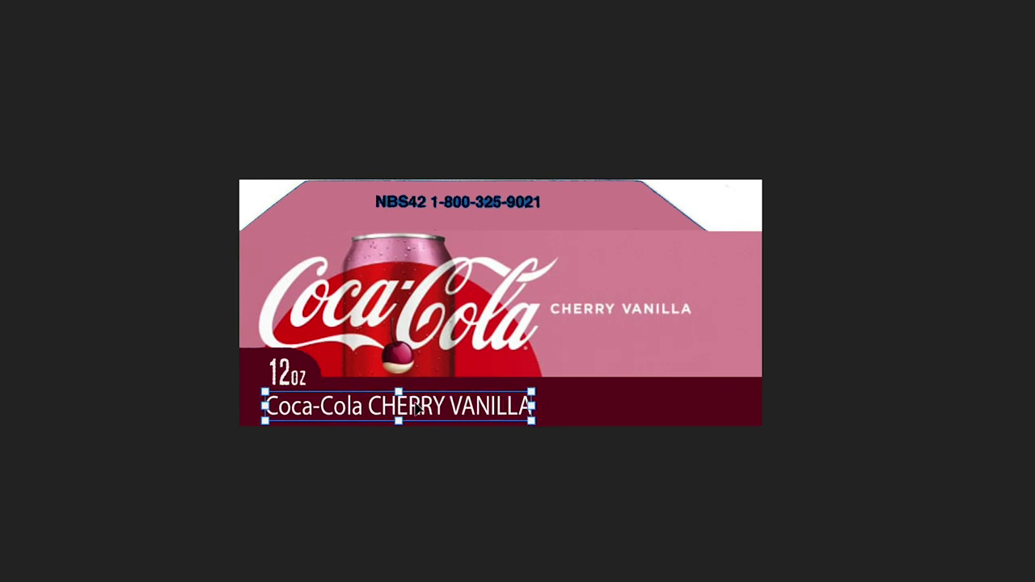
{"action": "left_click_drag", "start_coordinate": [422, 414], "coordinate": [427, 410]}
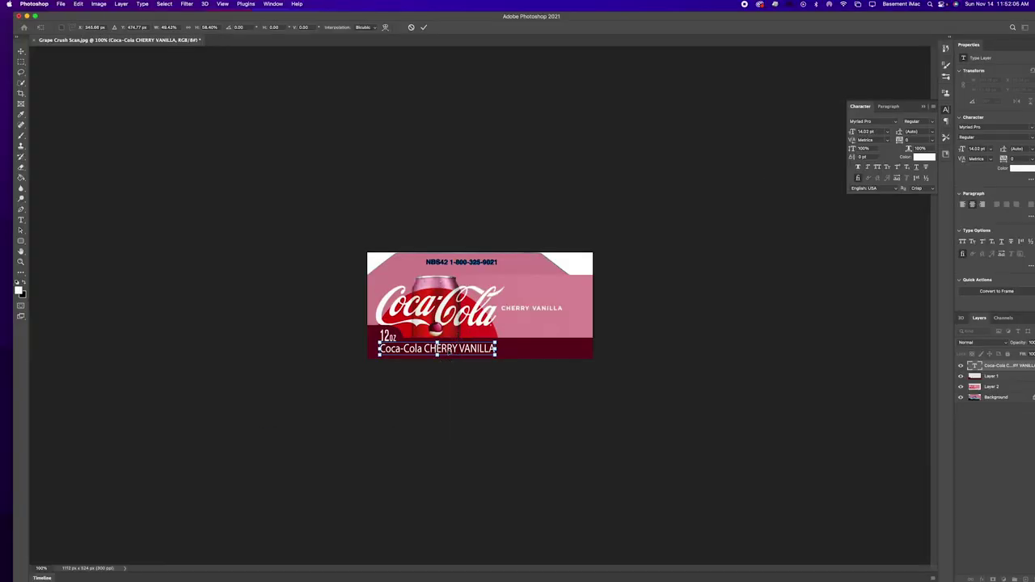
{"action": "left_click", "coordinate": [21, 220]}
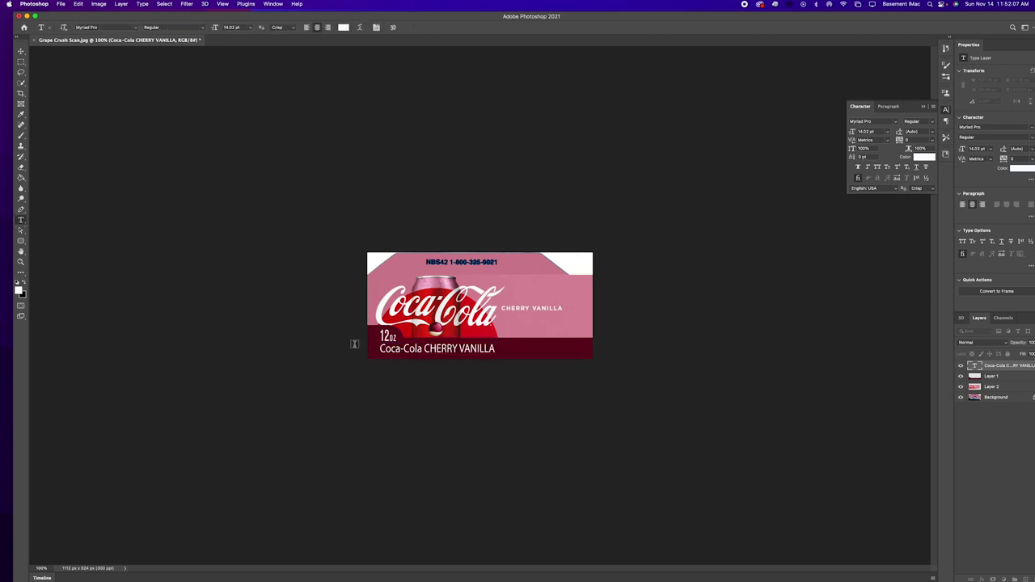
- Set the 'Coca-Cola CHERRY VANILLA' line in Alte Haas Grotesk Bold
{"action": "triple_click", "coordinate": [410, 349]}
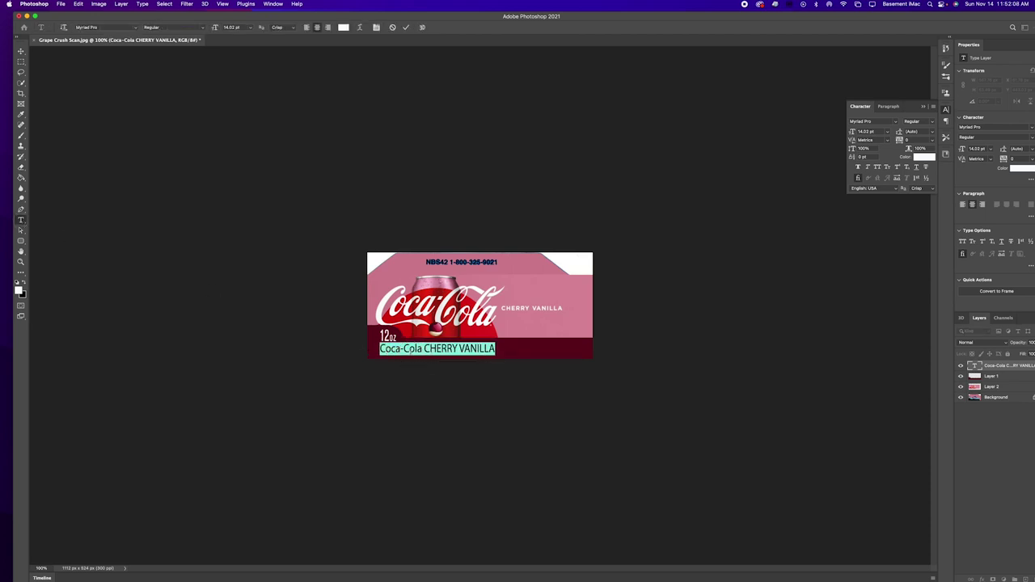
{"action": "left_click", "coordinate": [138, 28]}
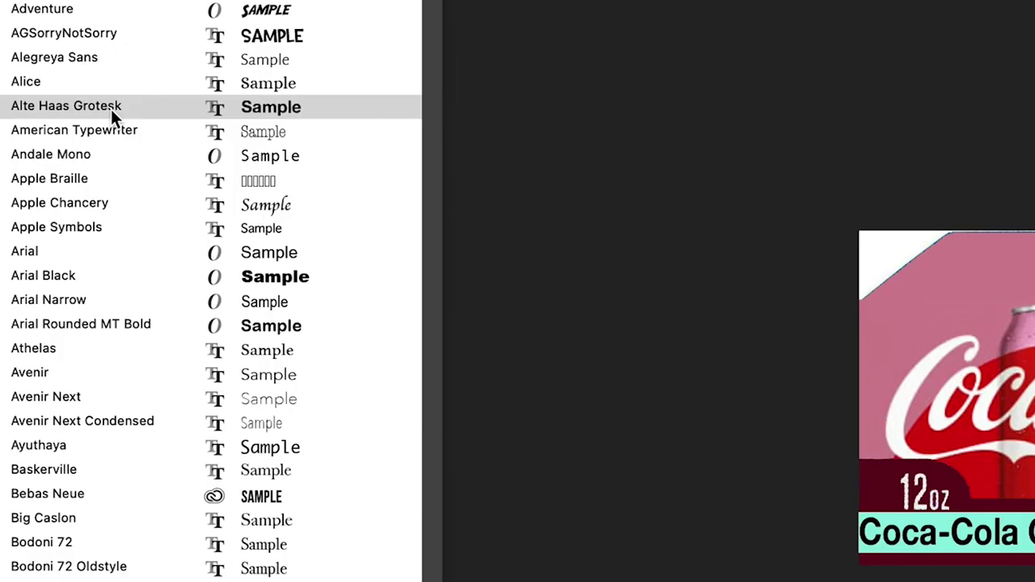
{"action": "left_click", "coordinate": [110, 110]}
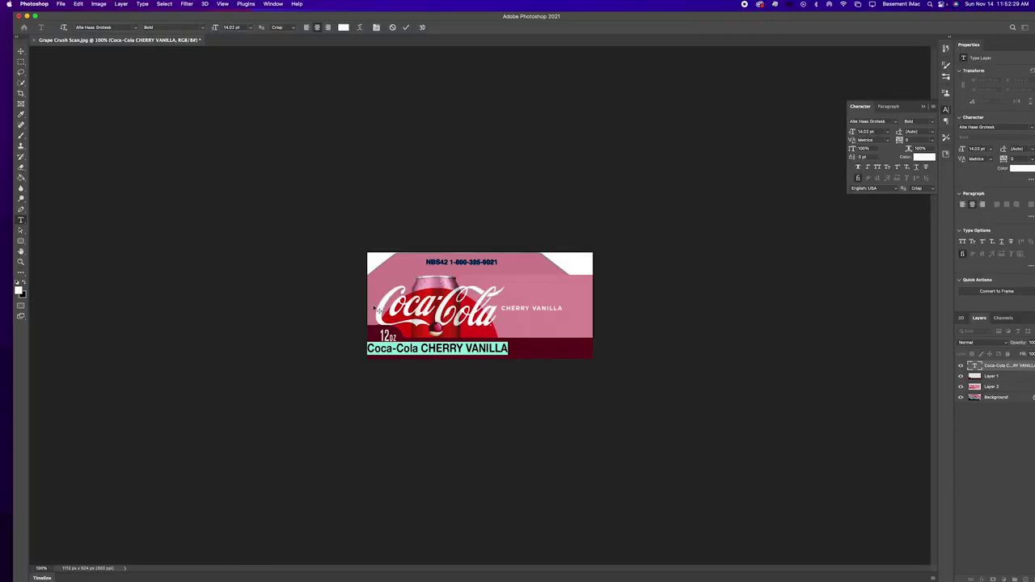
{"action": "left_click", "coordinate": [496, 349]}
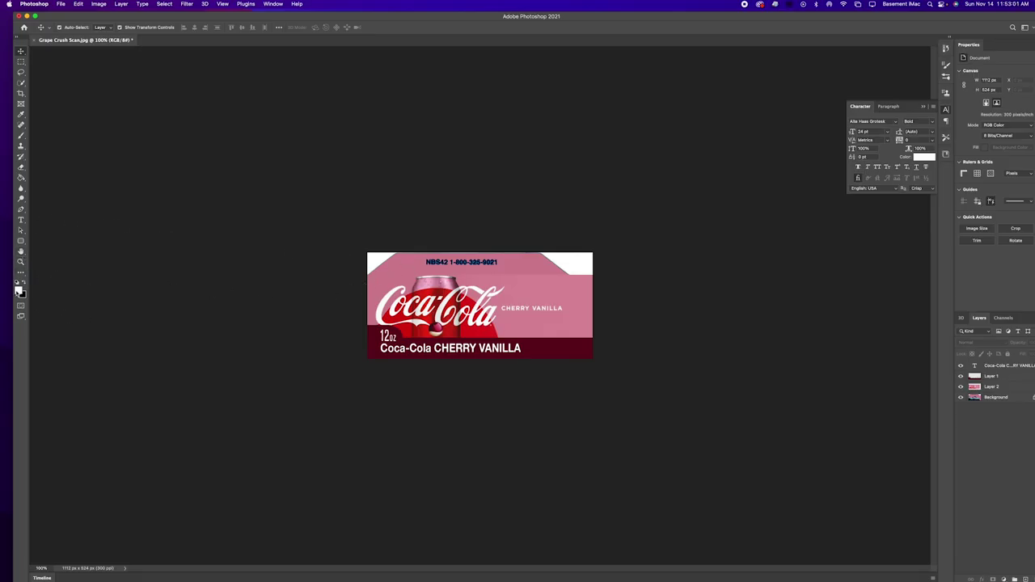
- Sample the strip's pink and brush it over the NBS42 phone number on the Background layer
{"action": "left_click", "coordinate": [18, 290]}
{"action": "left_click", "coordinate": [401, 266]}
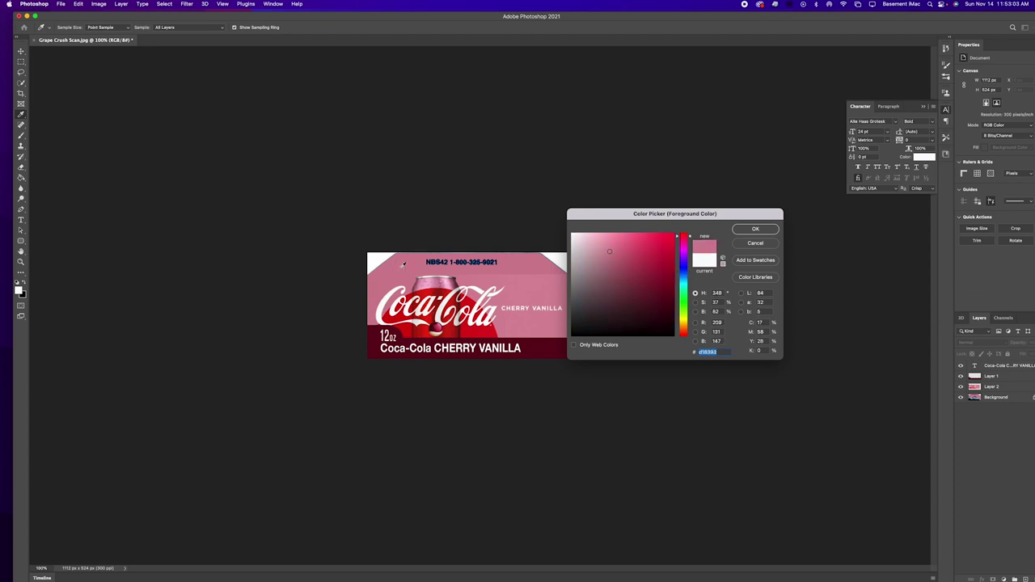
{"action": "left_click", "coordinate": [765, 232]}
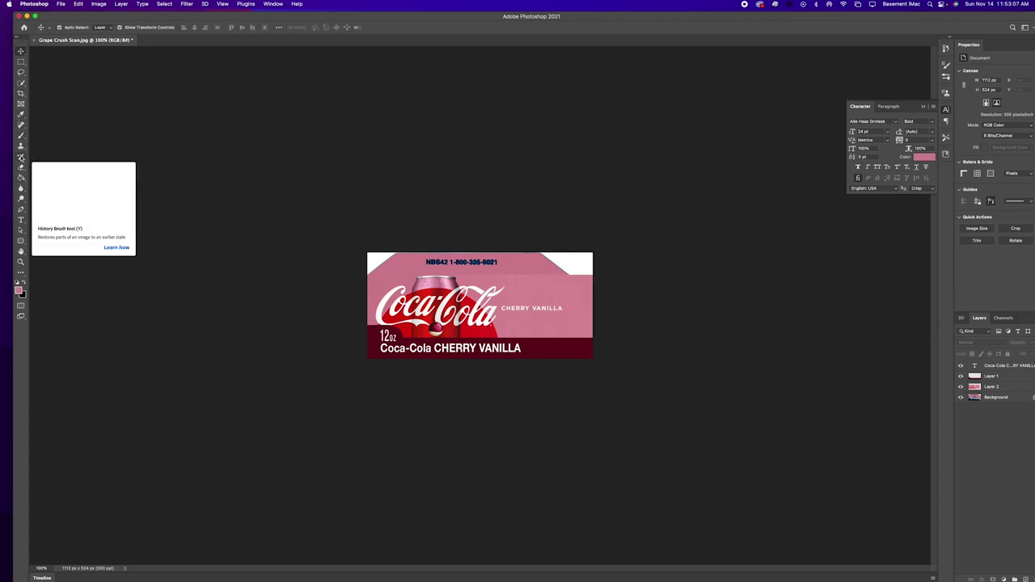
{"action": "left_click", "coordinate": [21, 135]}
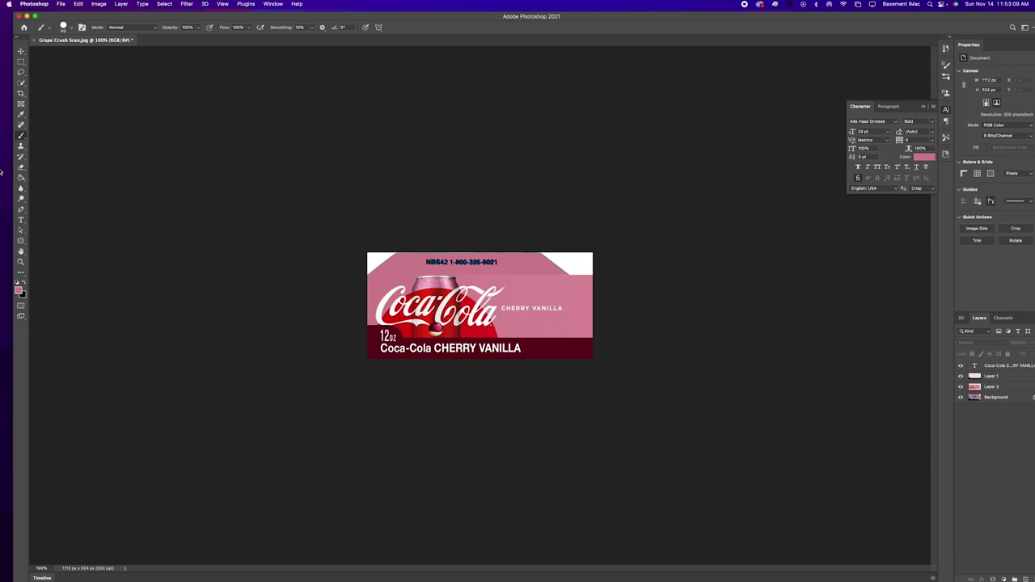
{"action": "left_click", "coordinate": [995, 399]}
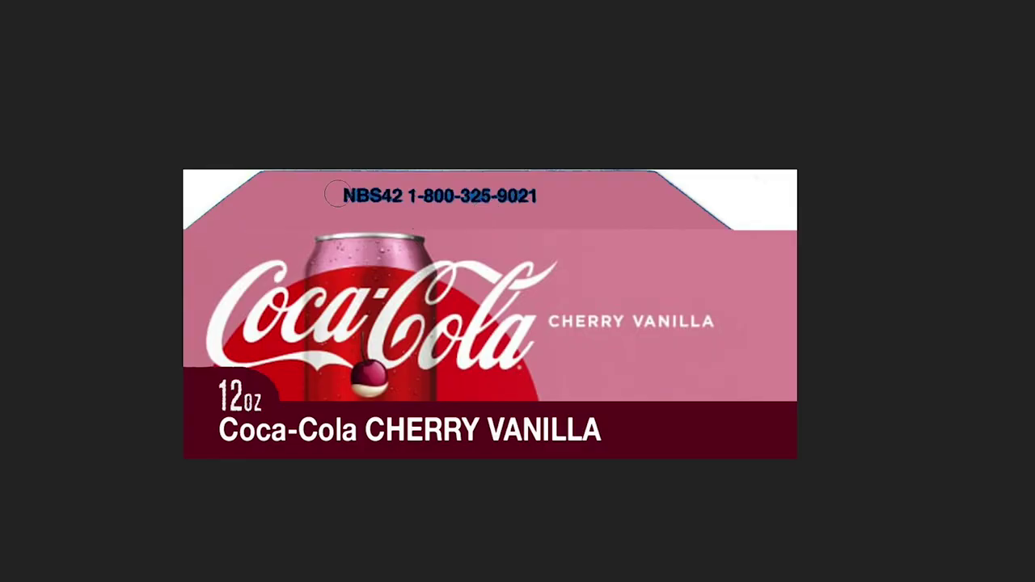
{"action": "left_click_drag", "start_coordinate": [337, 194], "coordinate": [570, 198]}
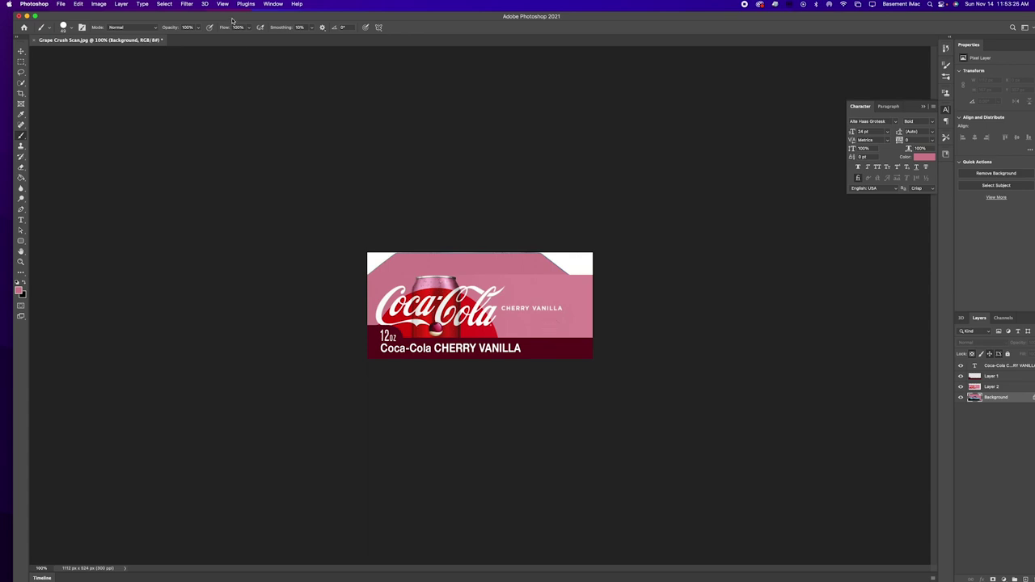
- Open OrangeVanillaCokeScan.jpg from Finder's Flavor Strips folder with Adobe Photoshop 2021
{"action": "left_click_drag", "start_coordinate": [232, 17], "coordinate": [273, 279]}
{"action": "left_click", "coordinate": [471, 105]}
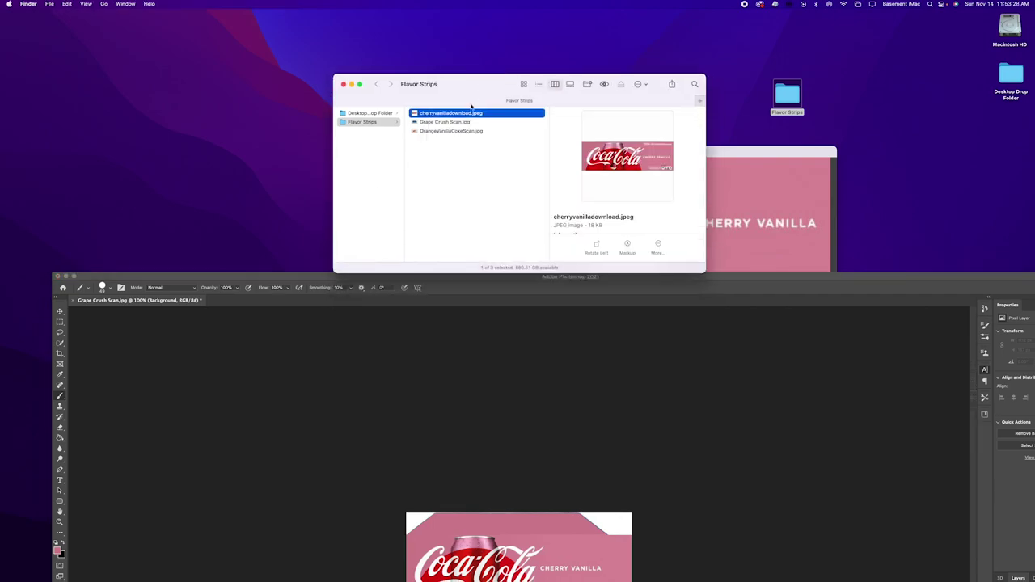
{"action": "left_click", "coordinate": [447, 130]}
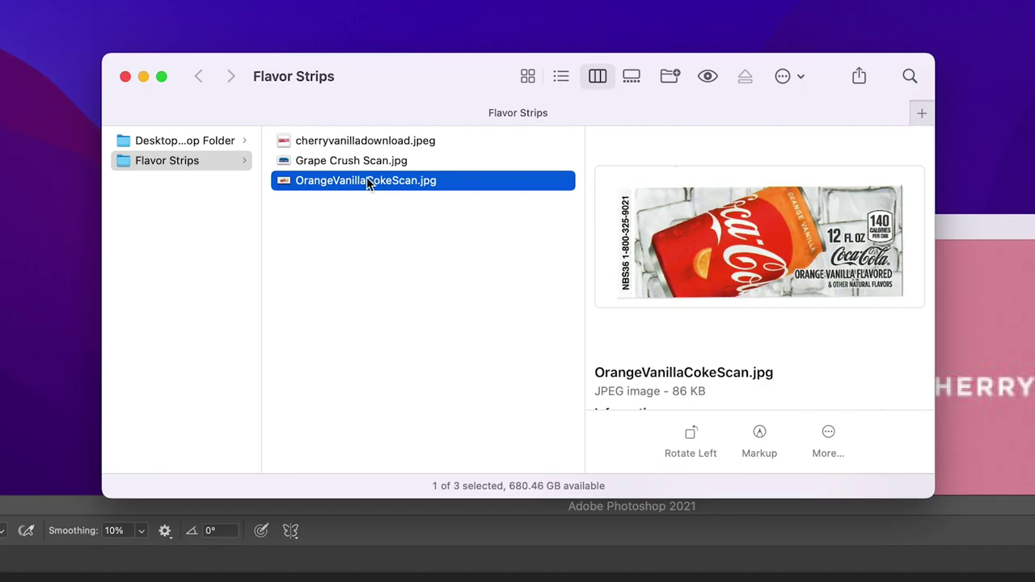
{"action": "right_click", "coordinate": [368, 183]}
{"action": "mouse_move", "coordinate": [435, 209]}
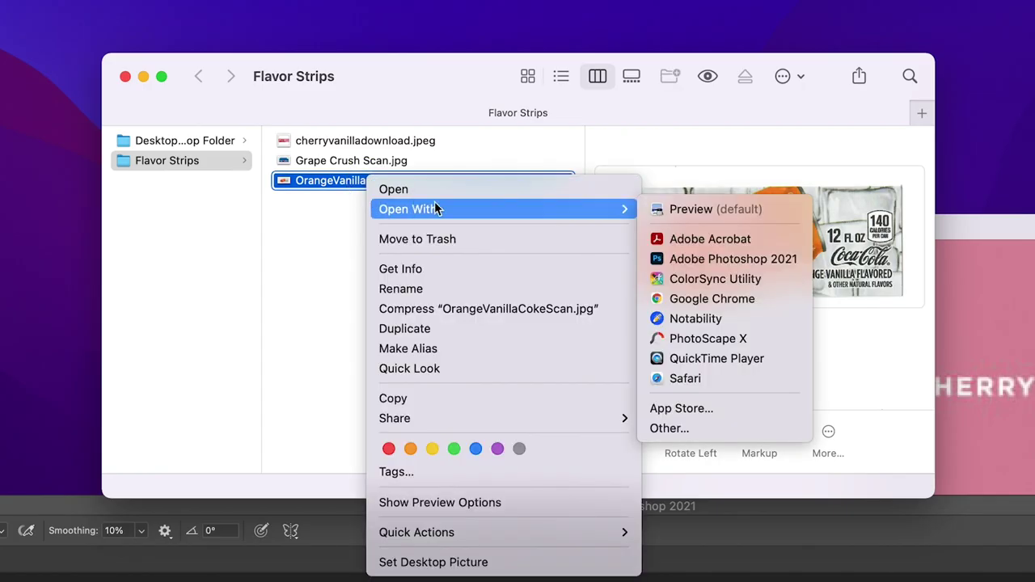
{"action": "left_click", "coordinate": [776, 259]}
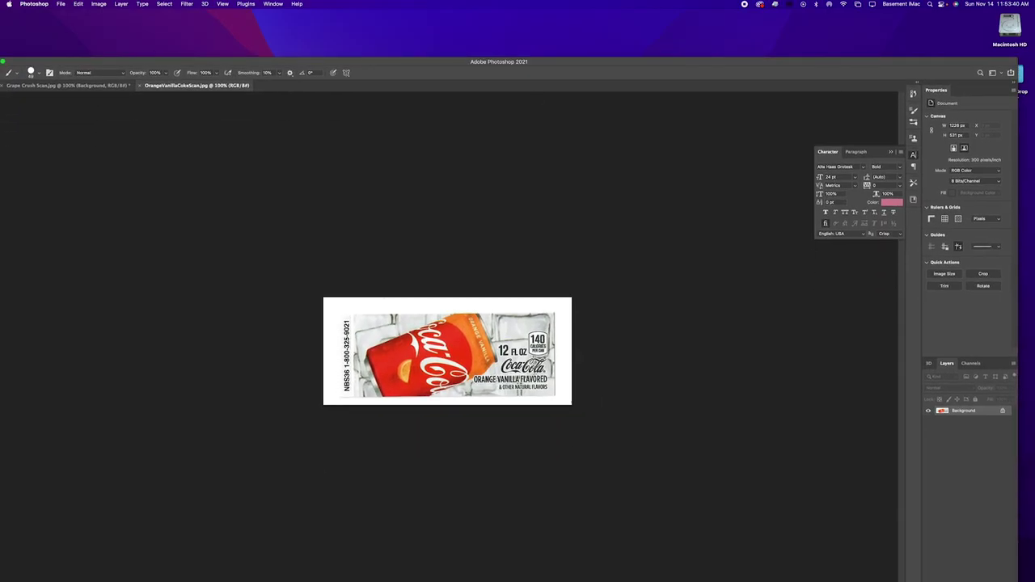
- Switch to the Magnetic Lasso Tool from the lasso flyout
{"action": "mouse_move", "coordinate": [33, 74]}
{"action": "left_mouse_down"}
{"action": "mouse_move", "coordinate": [50, 75]}
{"action": "mouse_move", "coordinate": [59, 92]}
{"action": "left_mouse_up"}
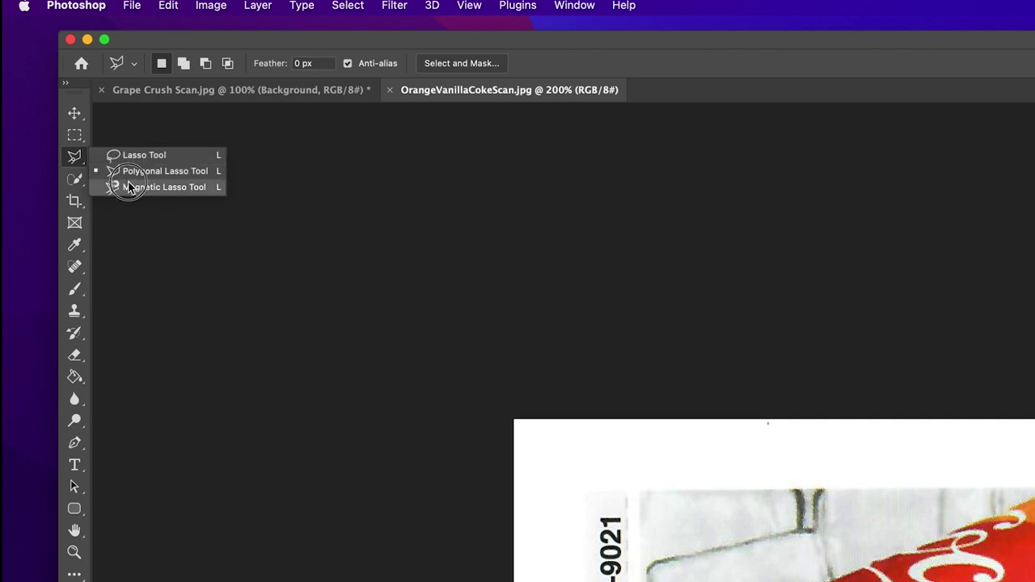
{"action": "left_click_drag", "start_coordinate": [128, 189], "coordinate": [129, 189]}
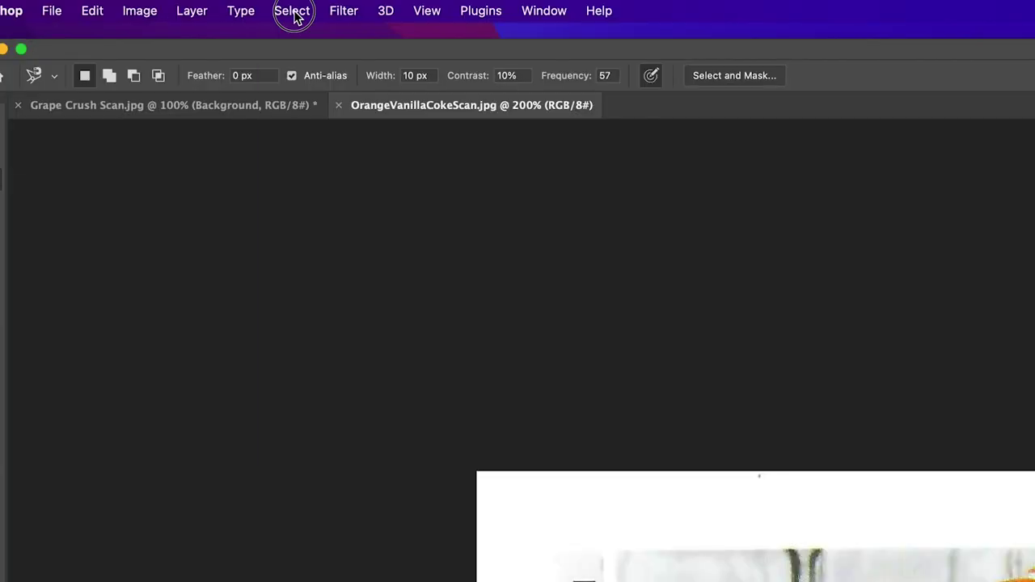
- Expand the 140 Calories badge selection by 2 pixels and shift it one pixel right
{"action": "left_click", "coordinate": [165, 4]}
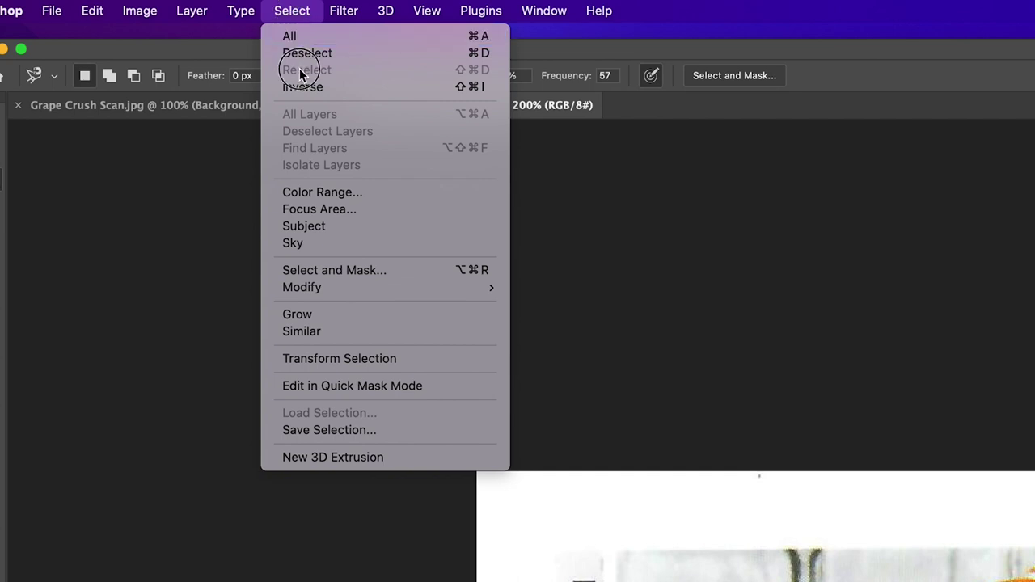
{"action": "mouse_move", "coordinate": [397, 288]}
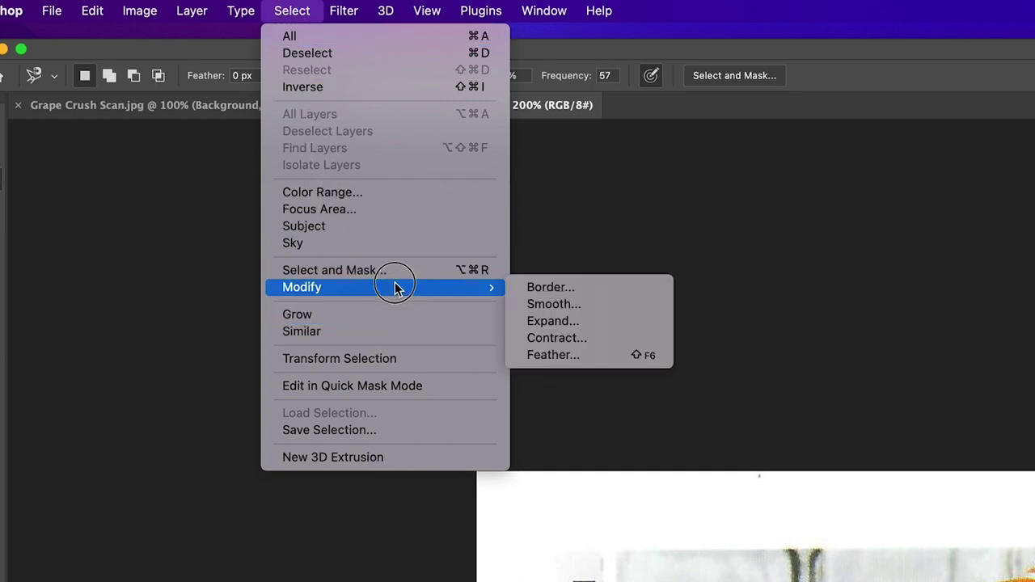
{"action": "left_click", "coordinate": [635, 321]}
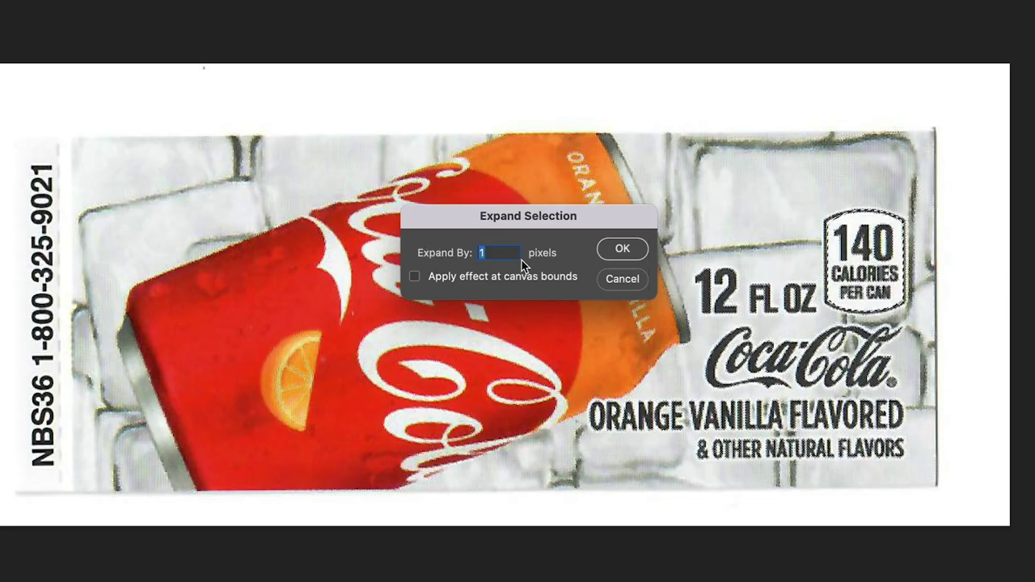
{"action": "type", "text": "2"}
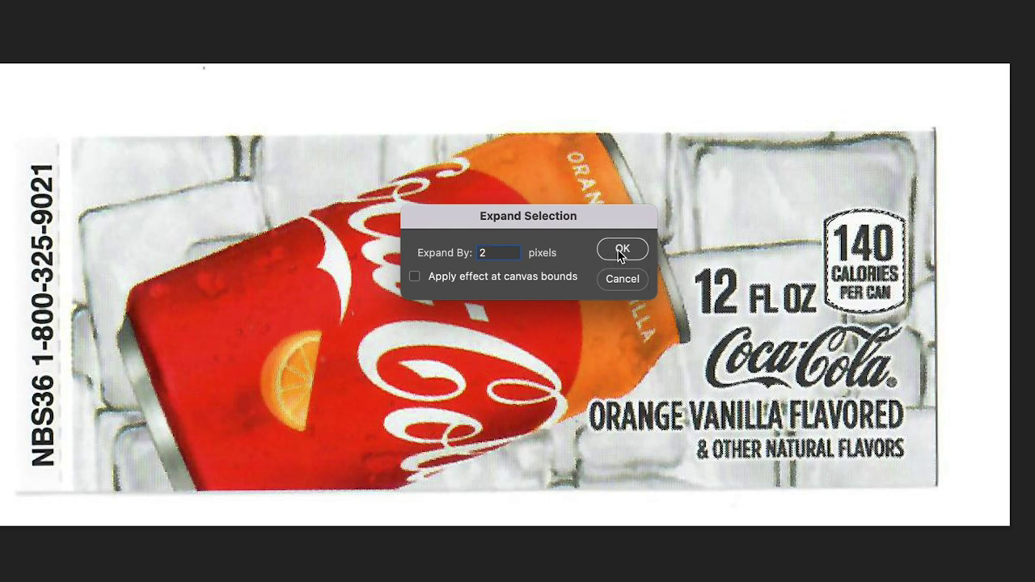
{"action": "left_click", "coordinate": [614, 251]}
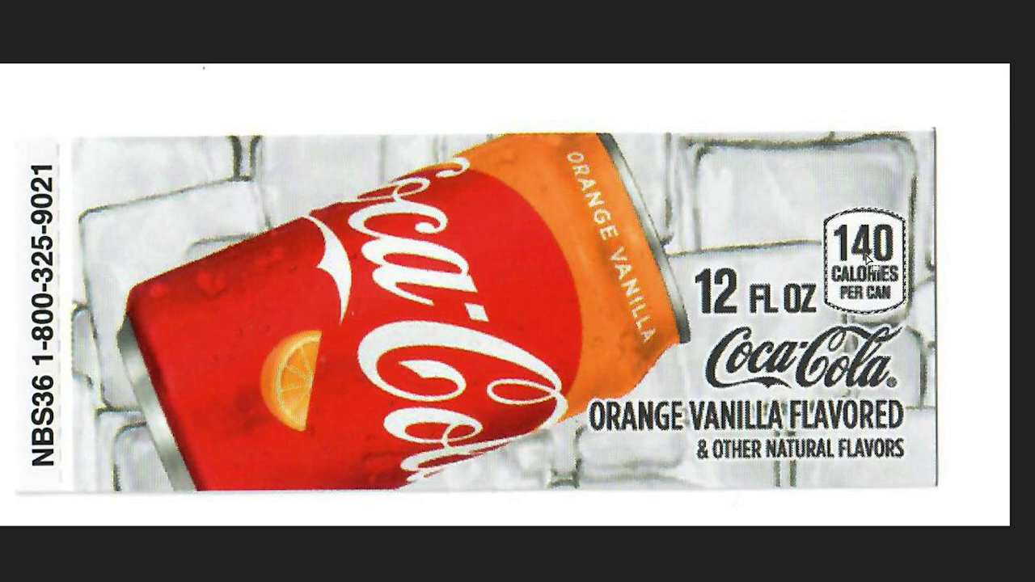
{"action": "mouse_move", "coordinate": [868, 259]}
{"action": "left_mouse_down"}
{"action": "mouse_move", "coordinate": [868, 235]}
{"action": "mouse_move", "coordinate": [869, 259]}
{"action": "left_mouse_up"}
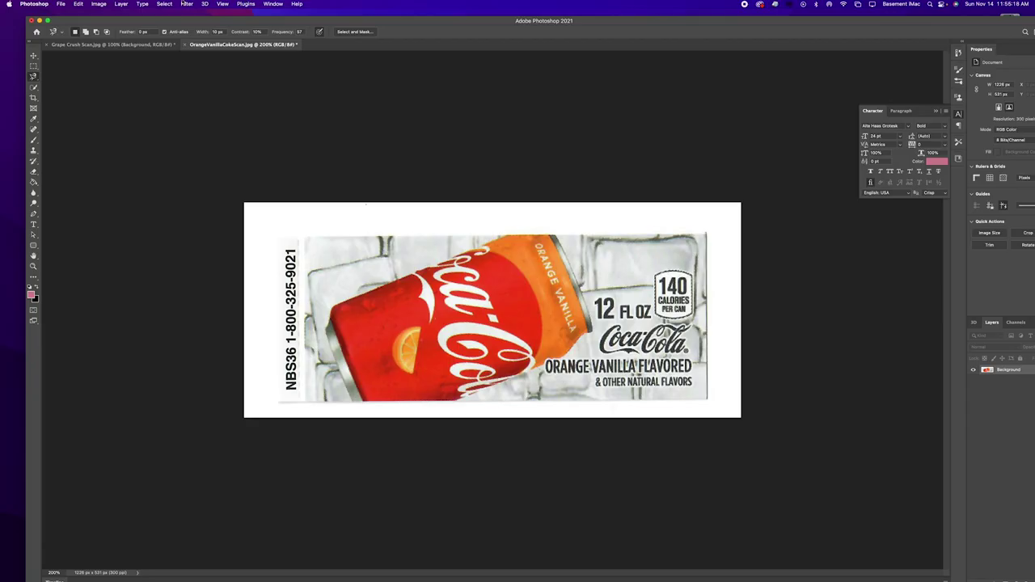
- Expand the badge selection again, this time by 1 pixel
{"action": "left_click", "coordinate": [168, 4]}
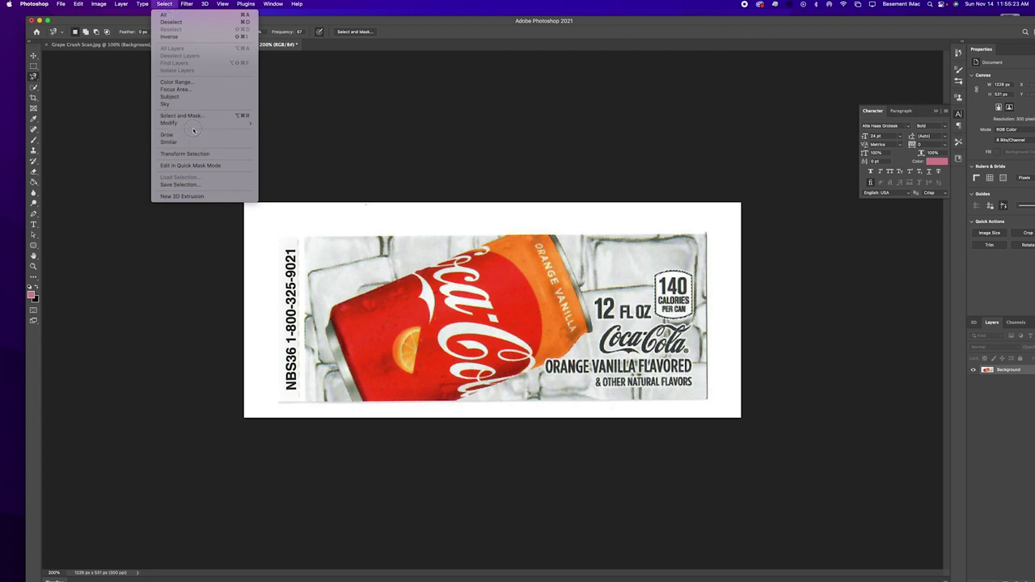
{"action": "mouse_move", "coordinate": [196, 123]}
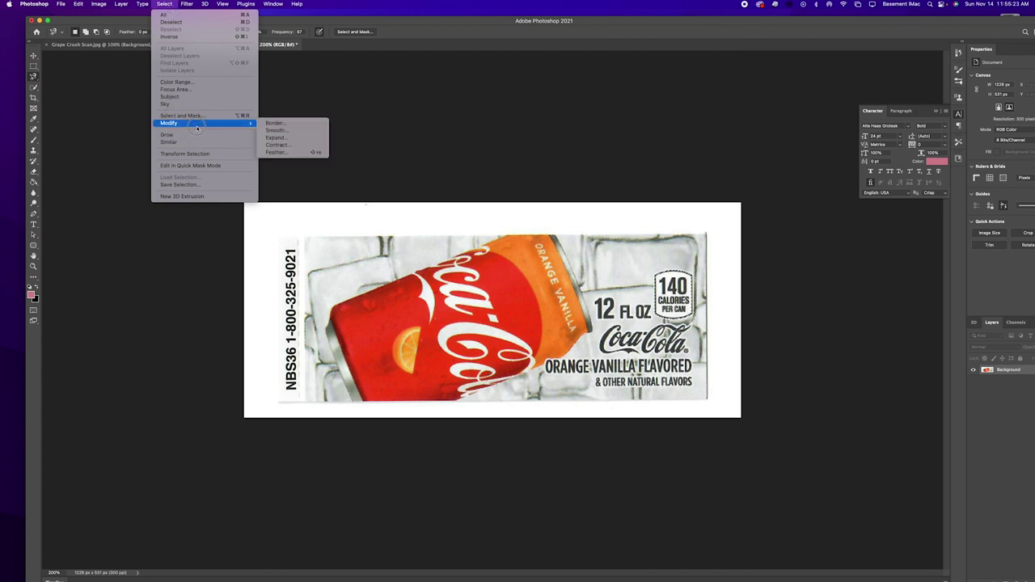
{"action": "left_click", "coordinate": [275, 137]}
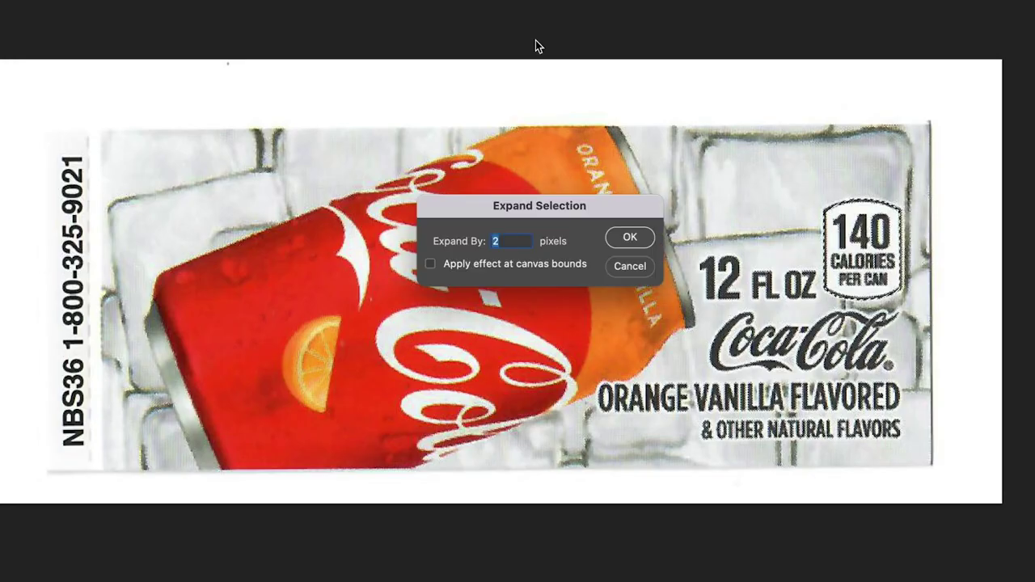
{"action": "type", "text": "1"}
{"action": "left_click", "coordinate": [633, 238]}
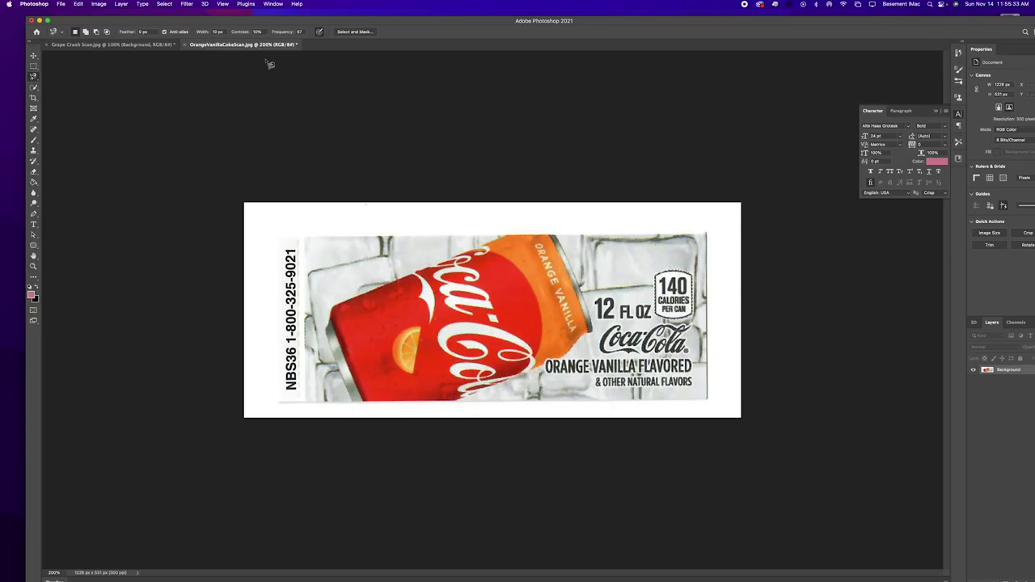
- Float the Orange Vanilla scan and drag the 140 Calories badge onto the Cherry Vanilla strip
{"action": "left_click_drag", "start_coordinate": [253, 43], "coordinate": [386, 113]}
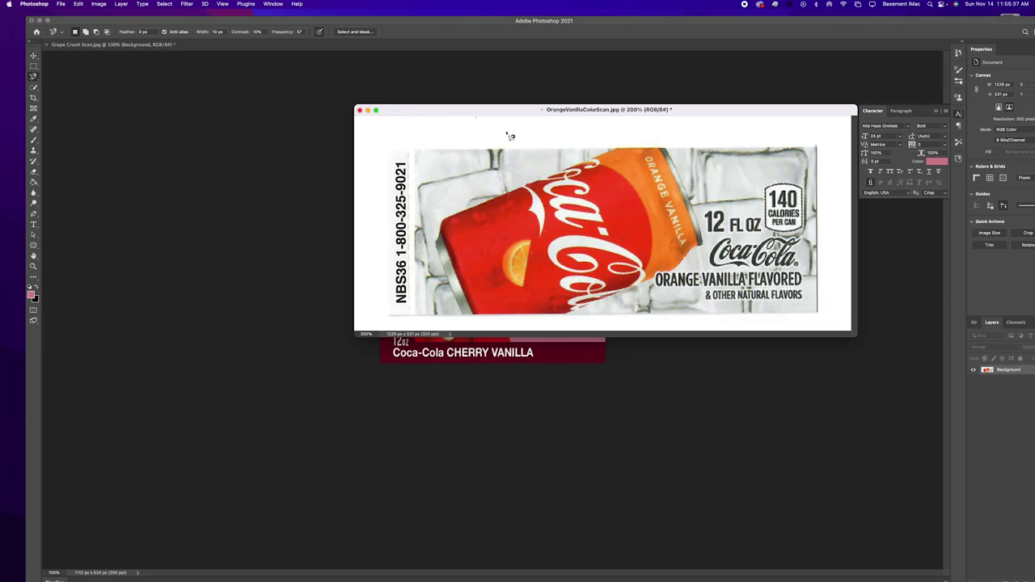
{"action": "left_click_drag", "start_coordinate": [503, 115], "coordinate": [588, 361]}
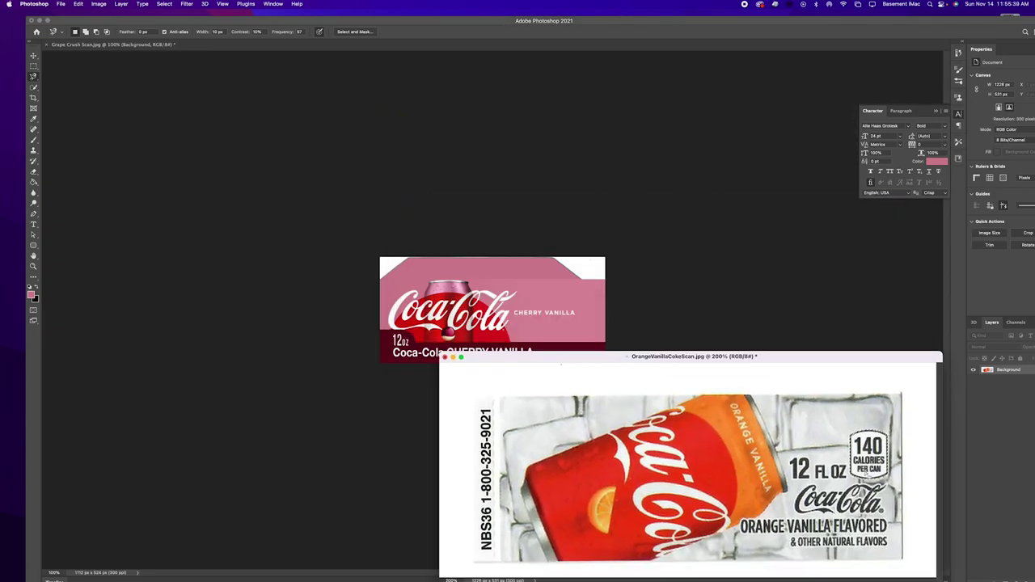
{"action": "left_click", "coordinate": [32, 58]}
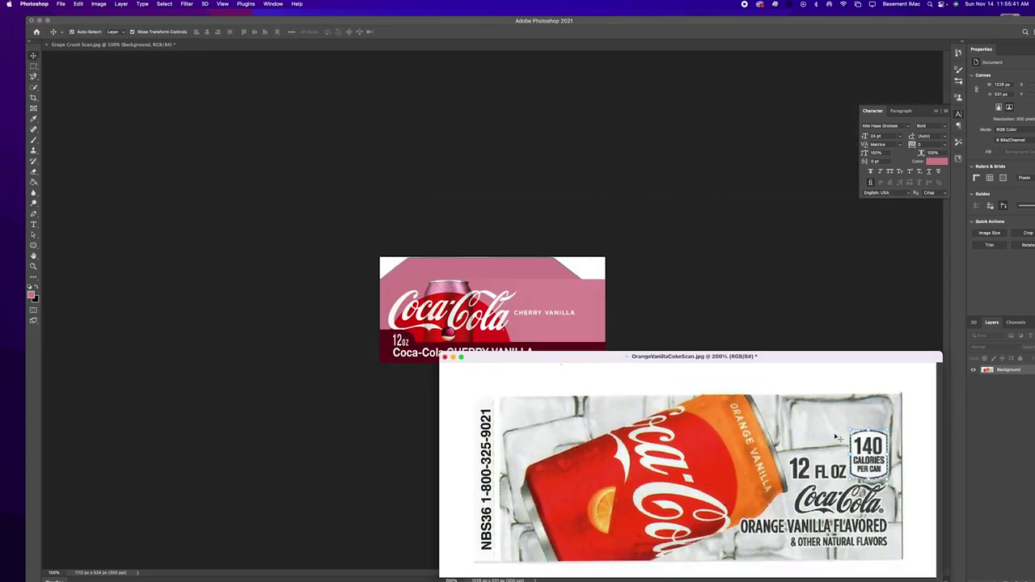
{"action": "left_click_drag", "start_coordinate": [867, 456], "coordinate": [578, 330]}
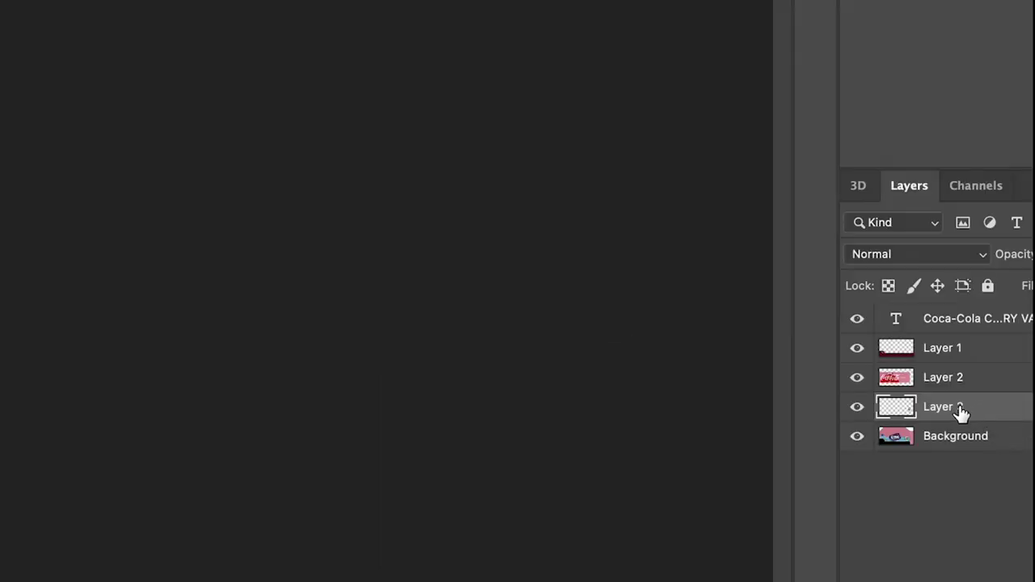
- Stack the badge layer above Layer 1 and slide it into the dark bar
{"action": "left_click", "coordinate": [1010, 401]}
{"action": "left_click_drag", "start_coordinate": [962, 408], "coordinate": [958, 345]}
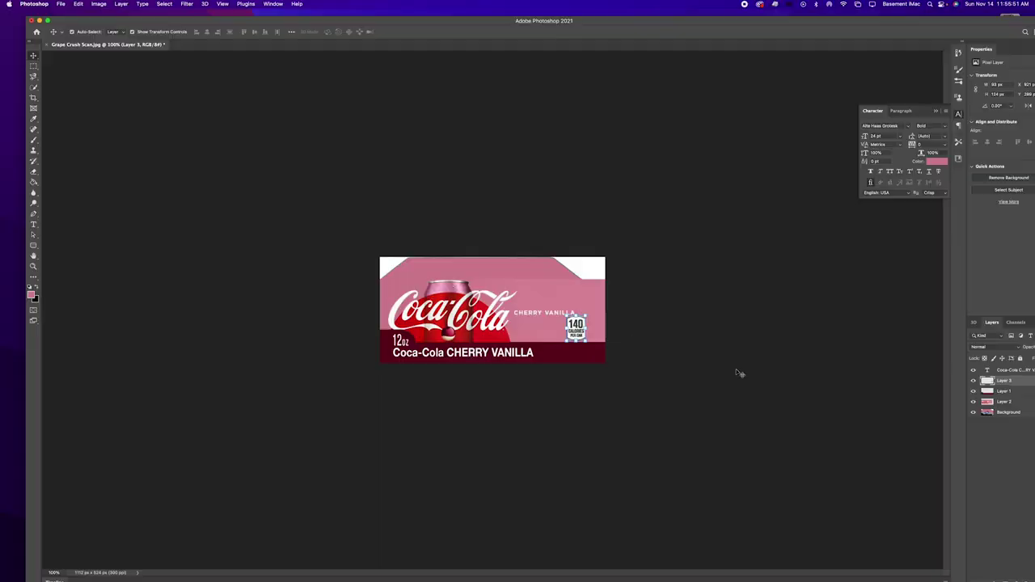
{"action": "mouse_move", "coordinate": [576, 333]}
{"action": "left_mouse_down"}
{"action": "mouse_move", "coordinate": [586, 329]}
{"action": "mouse_move", "coordinate": [554, 335]}
{"action": "mouse_move", "coordinate": [594, 304]}
{"action": "mouse_move", "coordinate": [560, 286]}
{"action": "mouse_move", "coordinate": [557, 334]}
{"action": "left_mouse_up"}
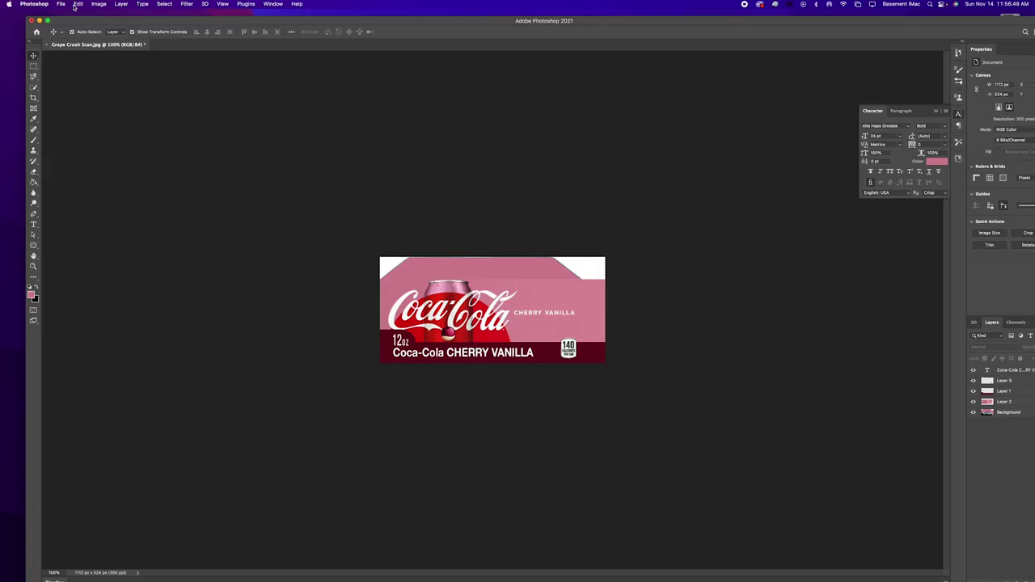
- Save the strip as CherryVanillaCoke.psd in the Flavor Strips folder, keeping layers
{"action": "left_click", "coordinate": [61, 3]}
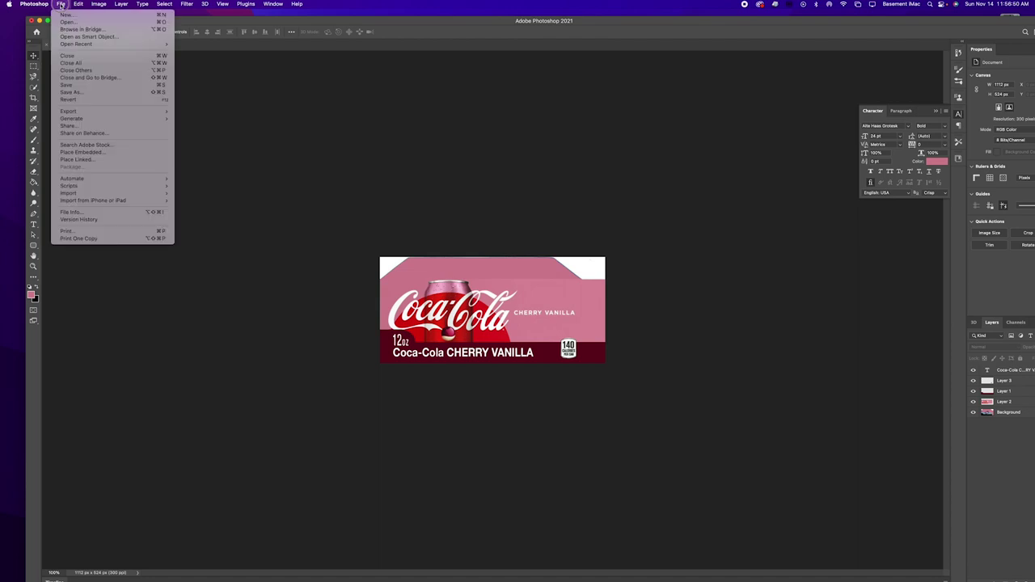
{"action": "left_click", "coordinate": [88, 100]}
{"action": "key", "text": "super+shift+s"}
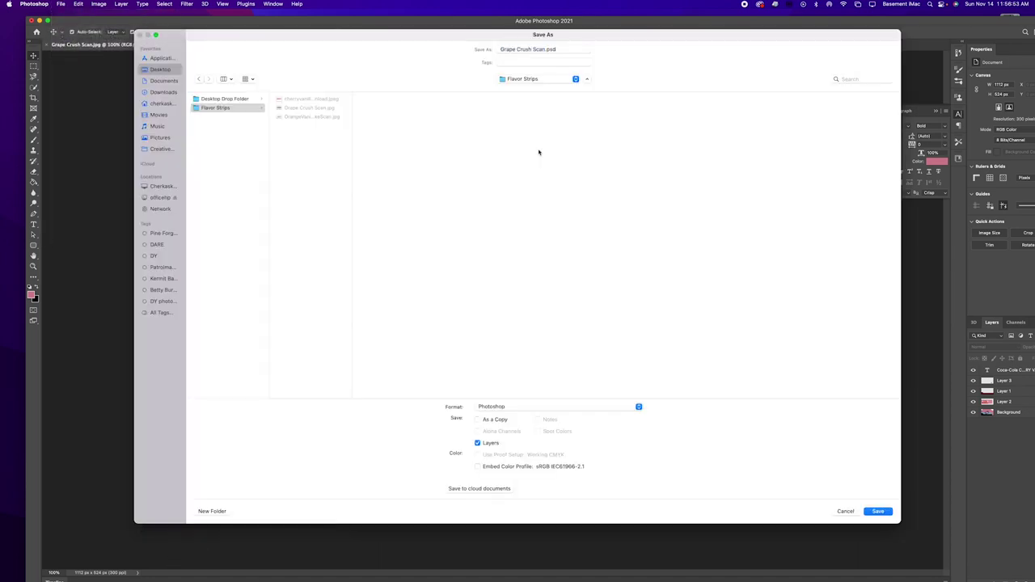
{"action": "type", "text": "CherryVanillaCoke"}
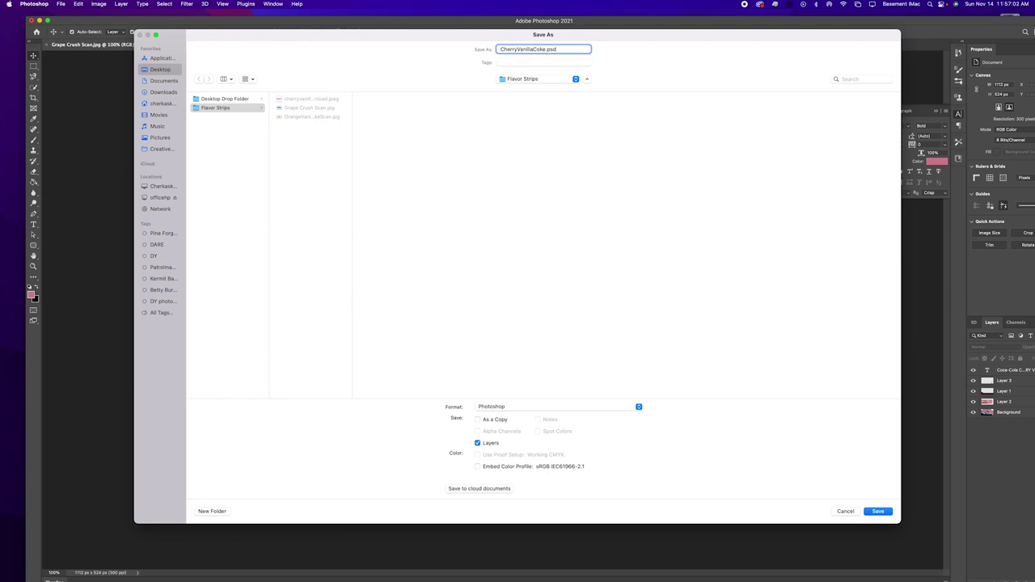
{"action": "left_click", "coordinate": [877, 510]}
{"action": "left_click", "coordinate": [625, 272]}
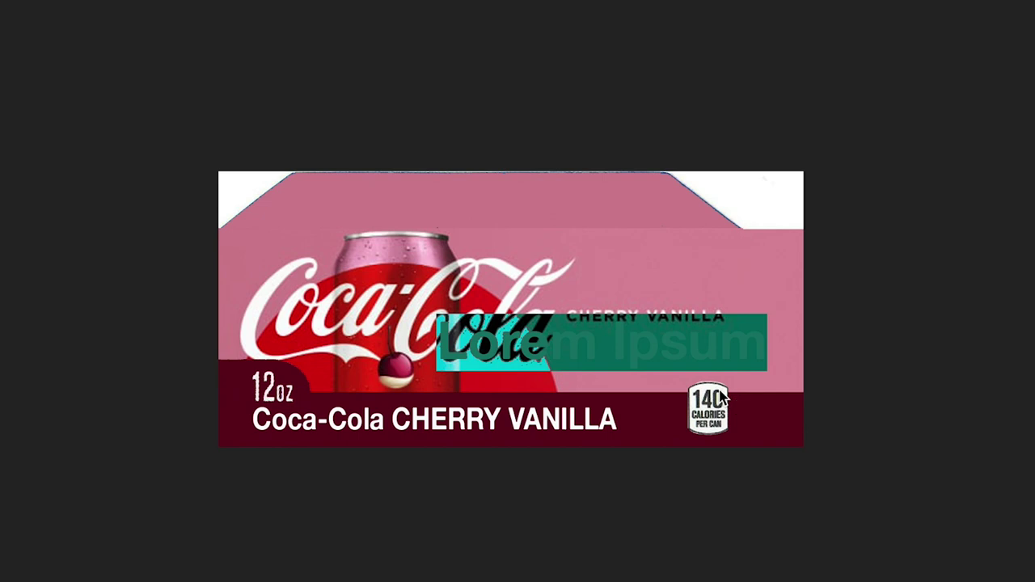
- Type a $1.00 price in red sampled from the can and commit it
{"action": "key", "text": "Escape"}
{"action": "type", "text": "$1."}
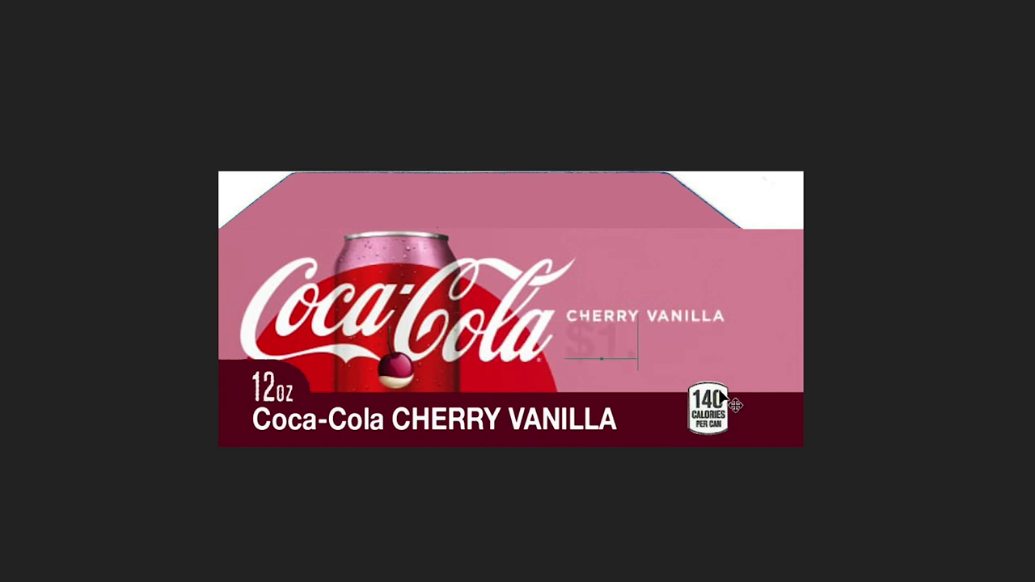
{"action": "type", "text": "00"}
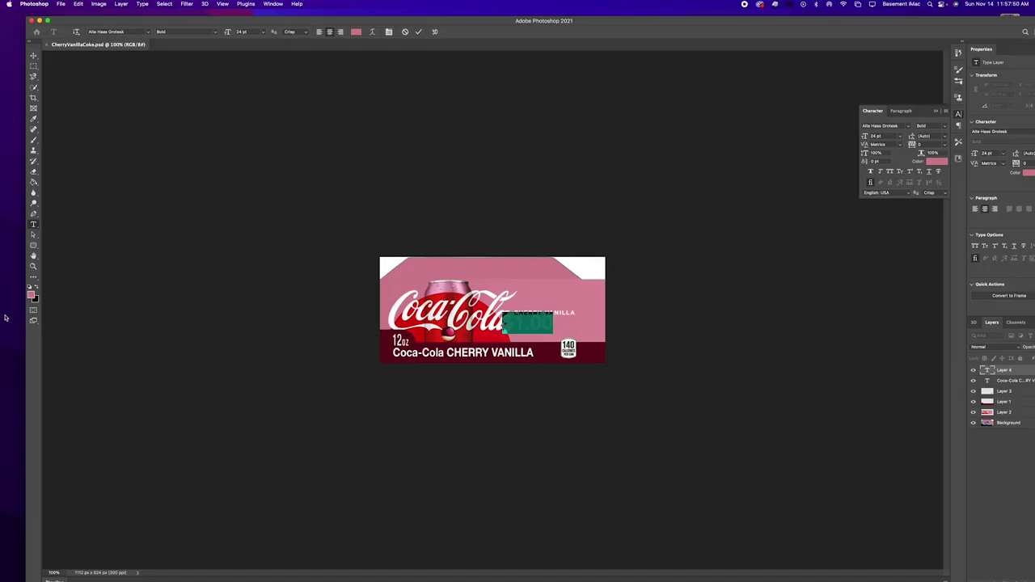
{"action": "left_click", "coordinate": [28, 297]}
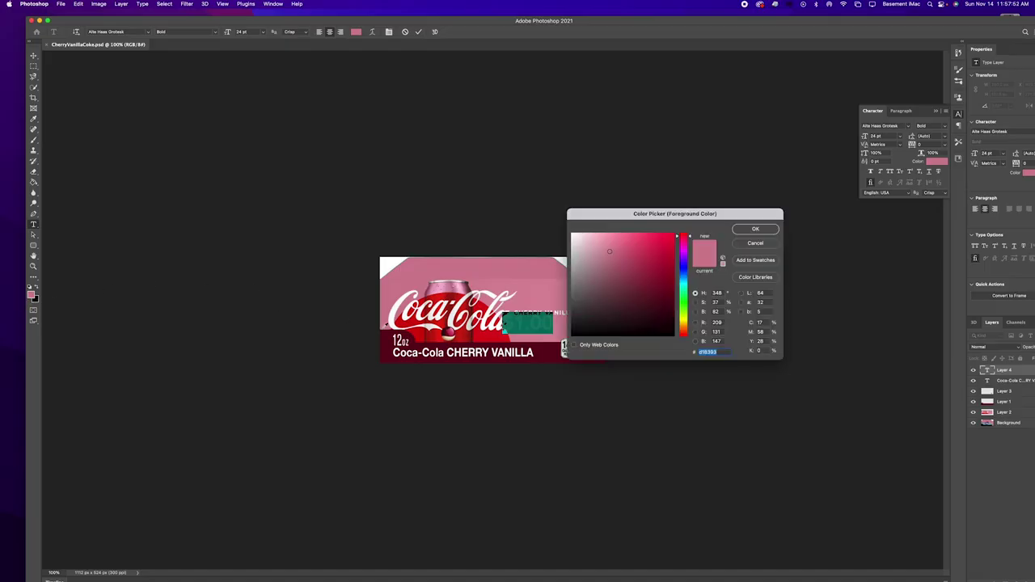
{"action": "left_click", "coordinate": [416, 332]}
{"action": "left_click", "coordinate": [762, 231]}
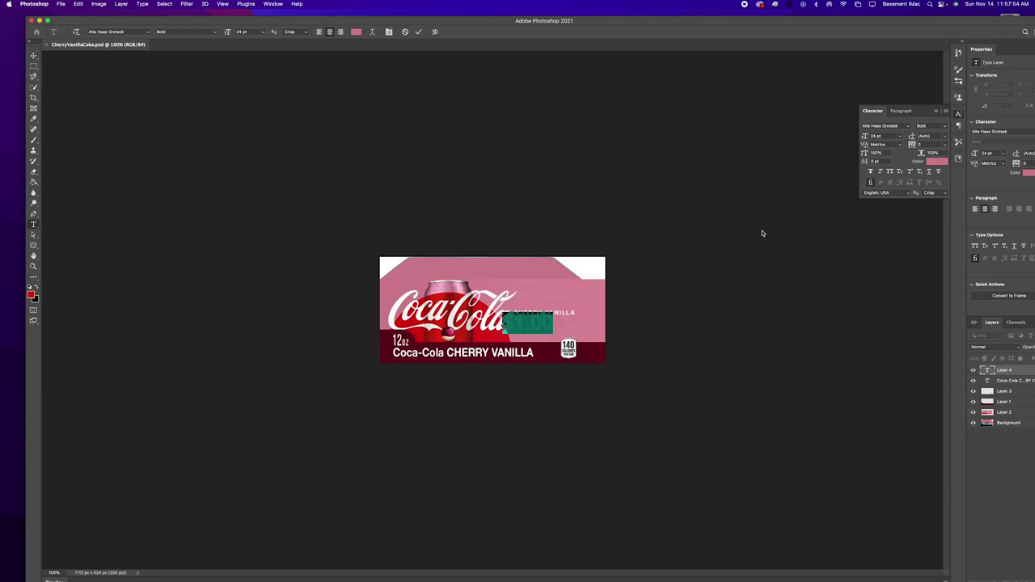
{"action": "left_click", "coordinate": [34, 58]}
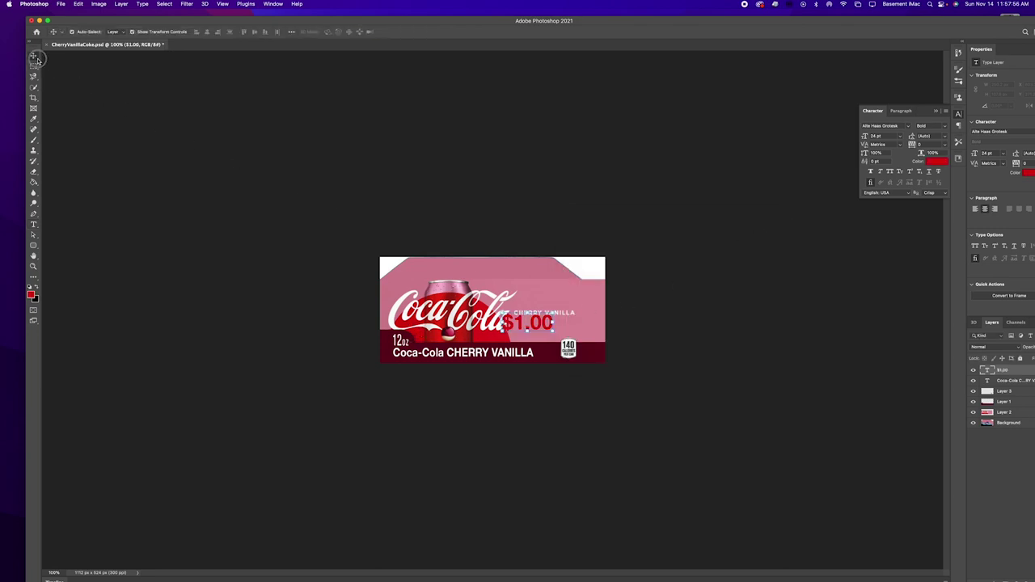
- Scale the $1.00 price down and place it just under CHERRY VANILLA
{"action": "mouse_move", "coordinate": [552, 312]}
{"action": "left_mouse_down"}
{"action": "mouse_move", "coordinate": [532, 328]}
{"action": "mouse_move", "coordinate": [545, 329]}
{"action": "left_mouse_up"}
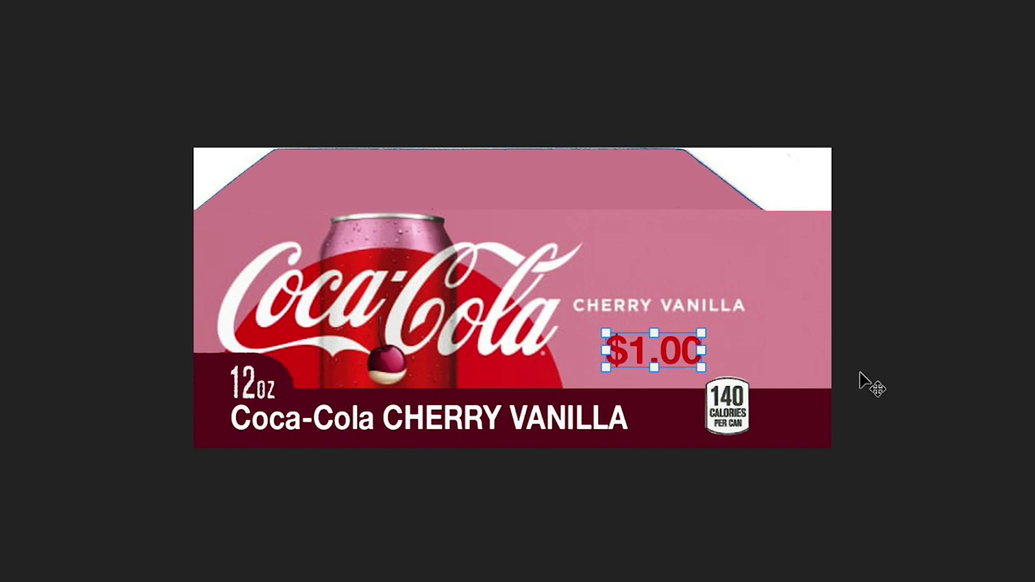
{"action": "left_click", "coordinate": [779, 347]}
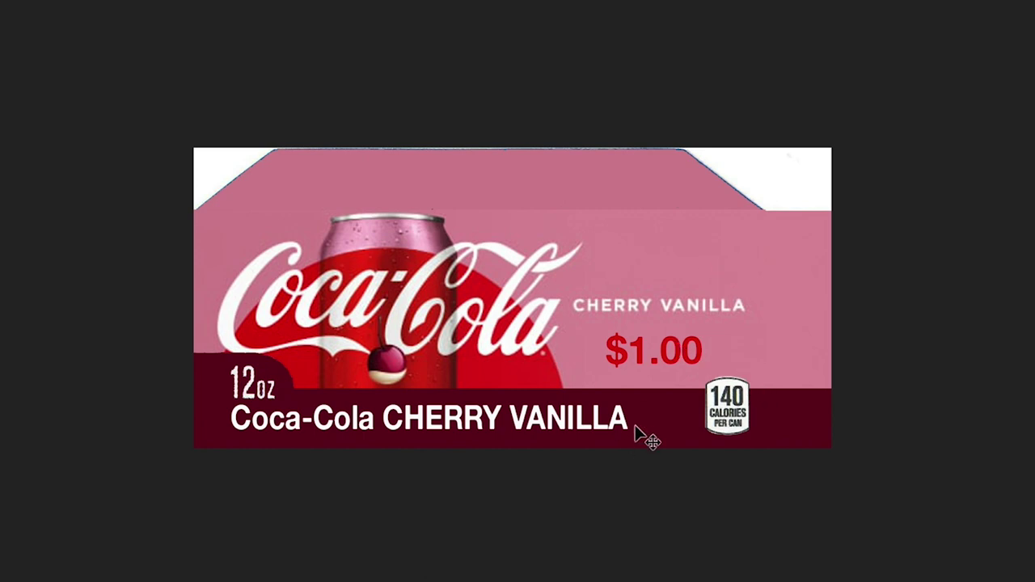
{"action": "left_click_drag", "start_coordinate": [616, 357], "coordinate": [641, 258]}
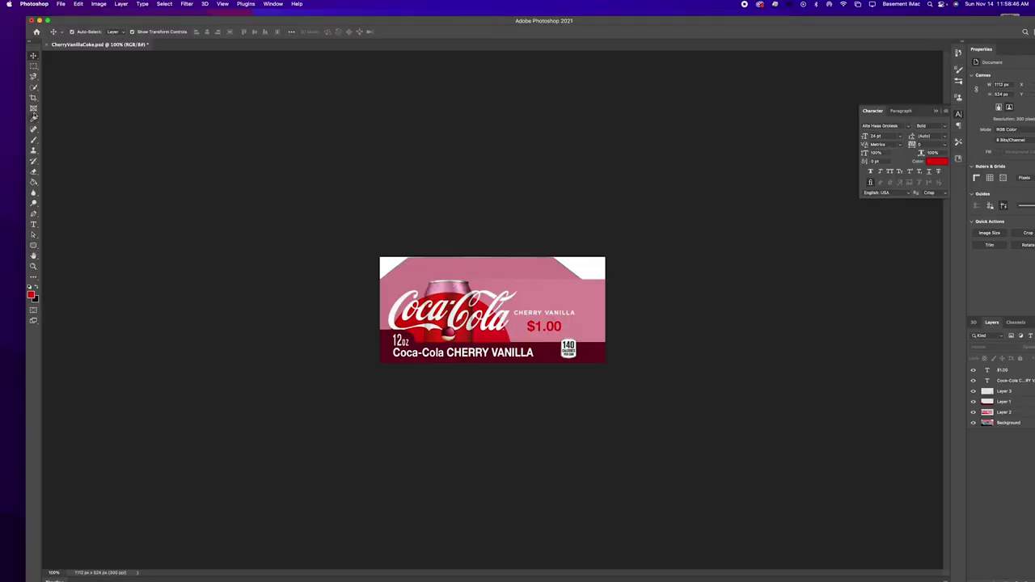
- Recolour the $1.00 text with dark maroon sampled from the strip's bottom bar
{"action": "left_click", "coordinate": [34, 224]}
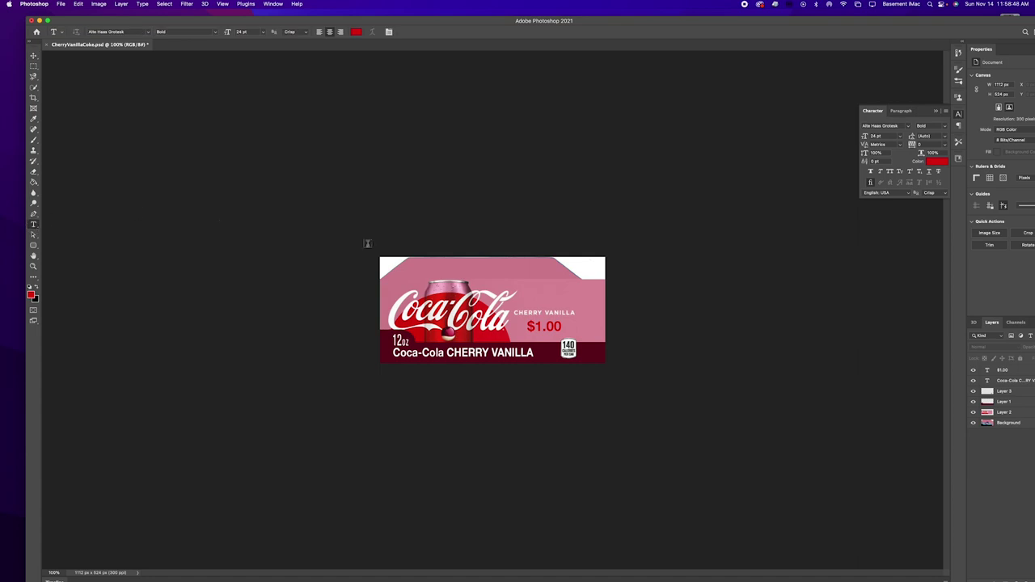
{"action": "left_click", "coordinate": [536, 326]}
{"action": "double_click", "coordinate": [543, 326]}
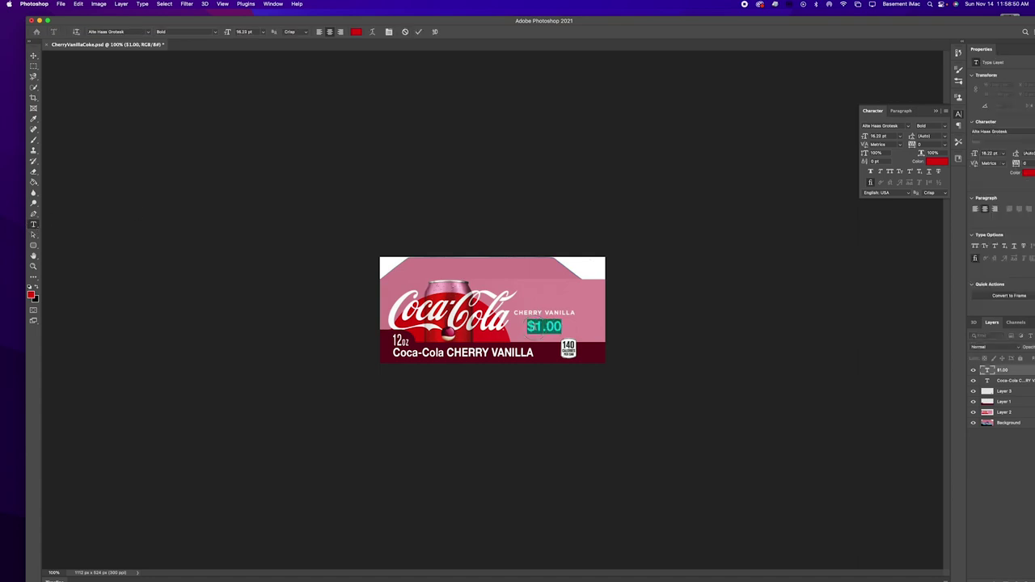
{"action": "left_click", "coordinate": [31, 295]}
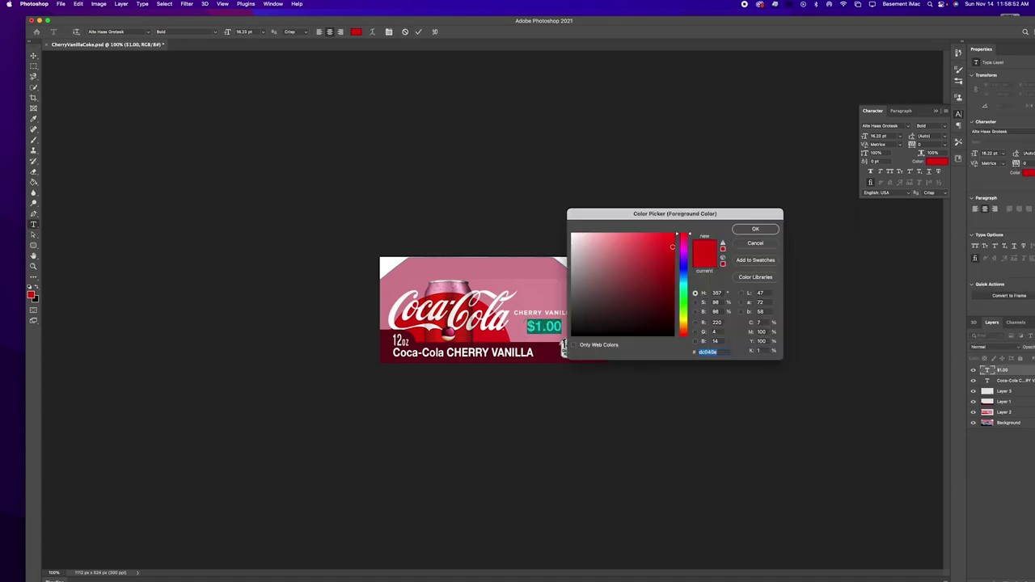
{"action": "left_click", "coordinate": [549, 351]}
{"action": "left_click", "coordinate": [755, 229]}
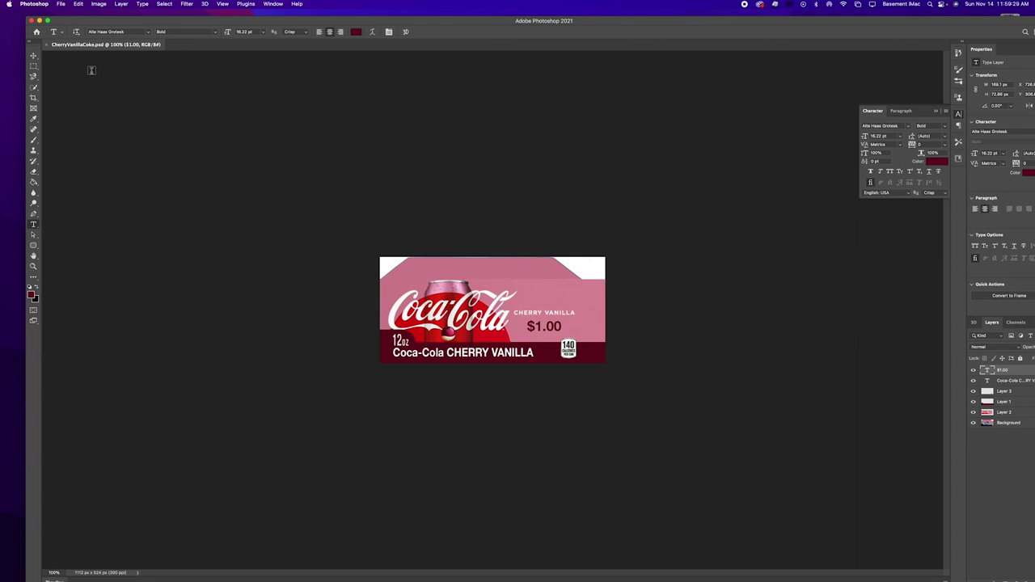
- Print the strip on the HP Color LaserJet with 1 copy
{"action": "left_click", "coordinate": [61, 4]}
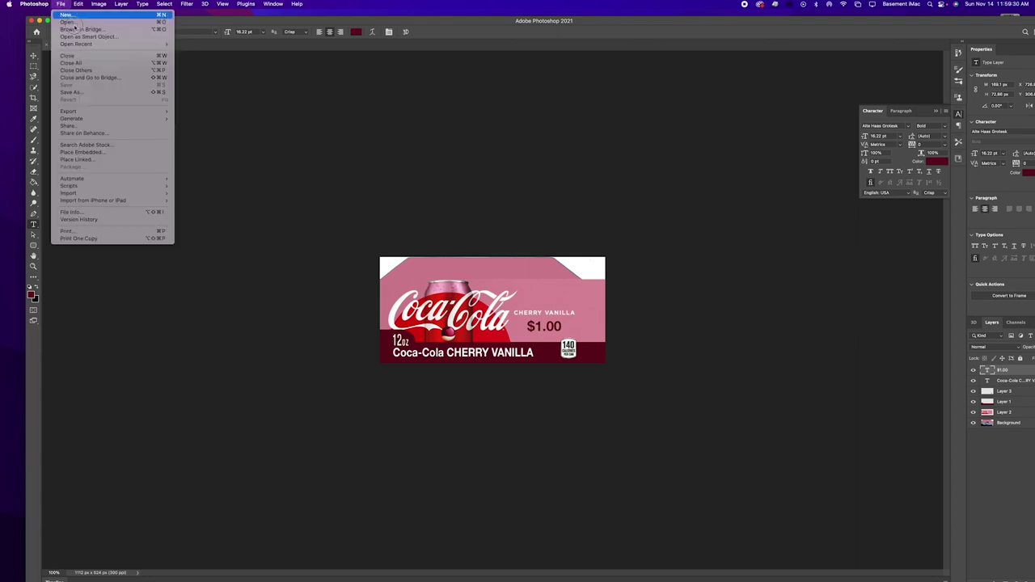
{"action": "left_click", "coordinate": [161, 231]}
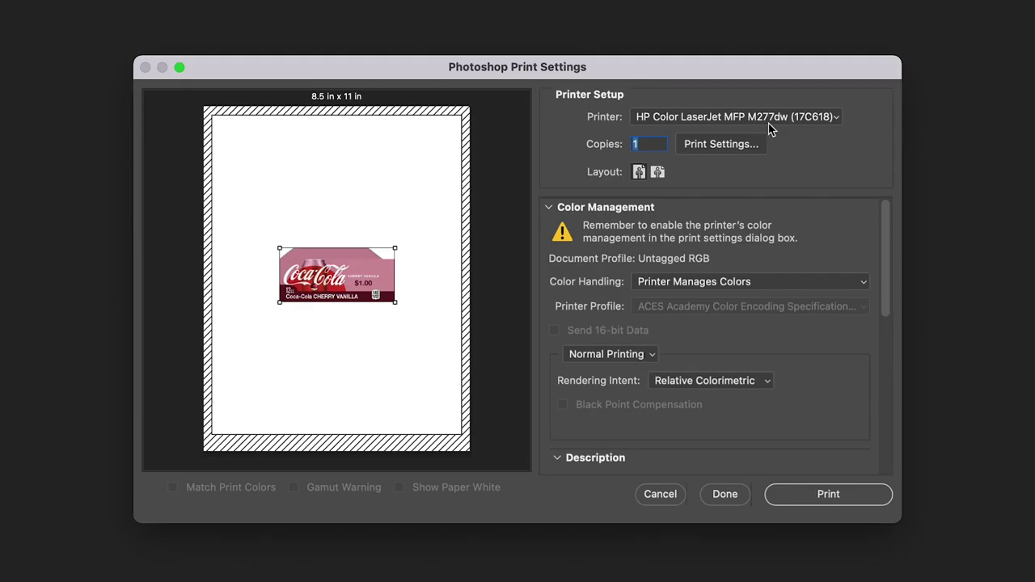
{"action": "left_click", "coordinate": [841, 494]}
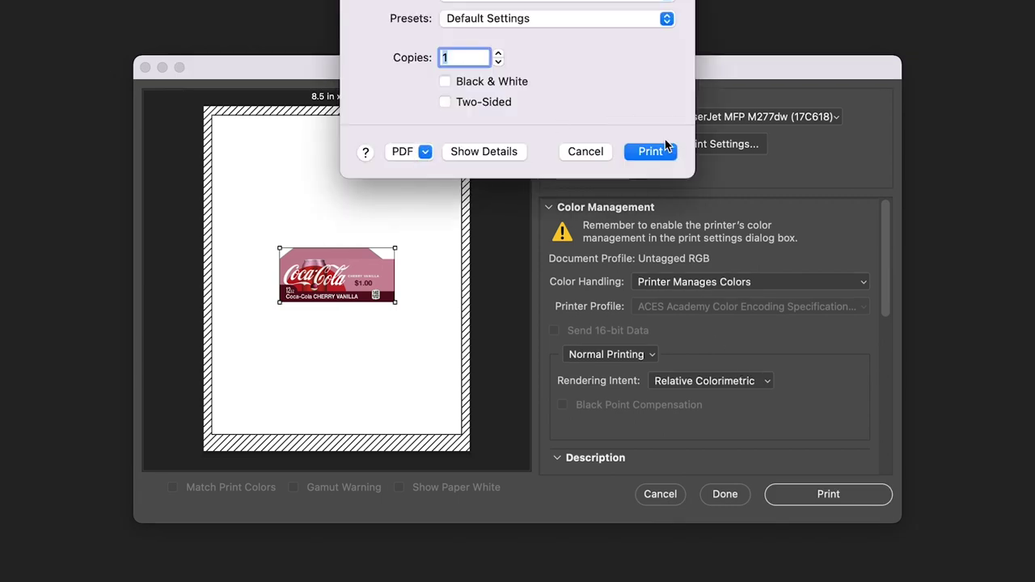